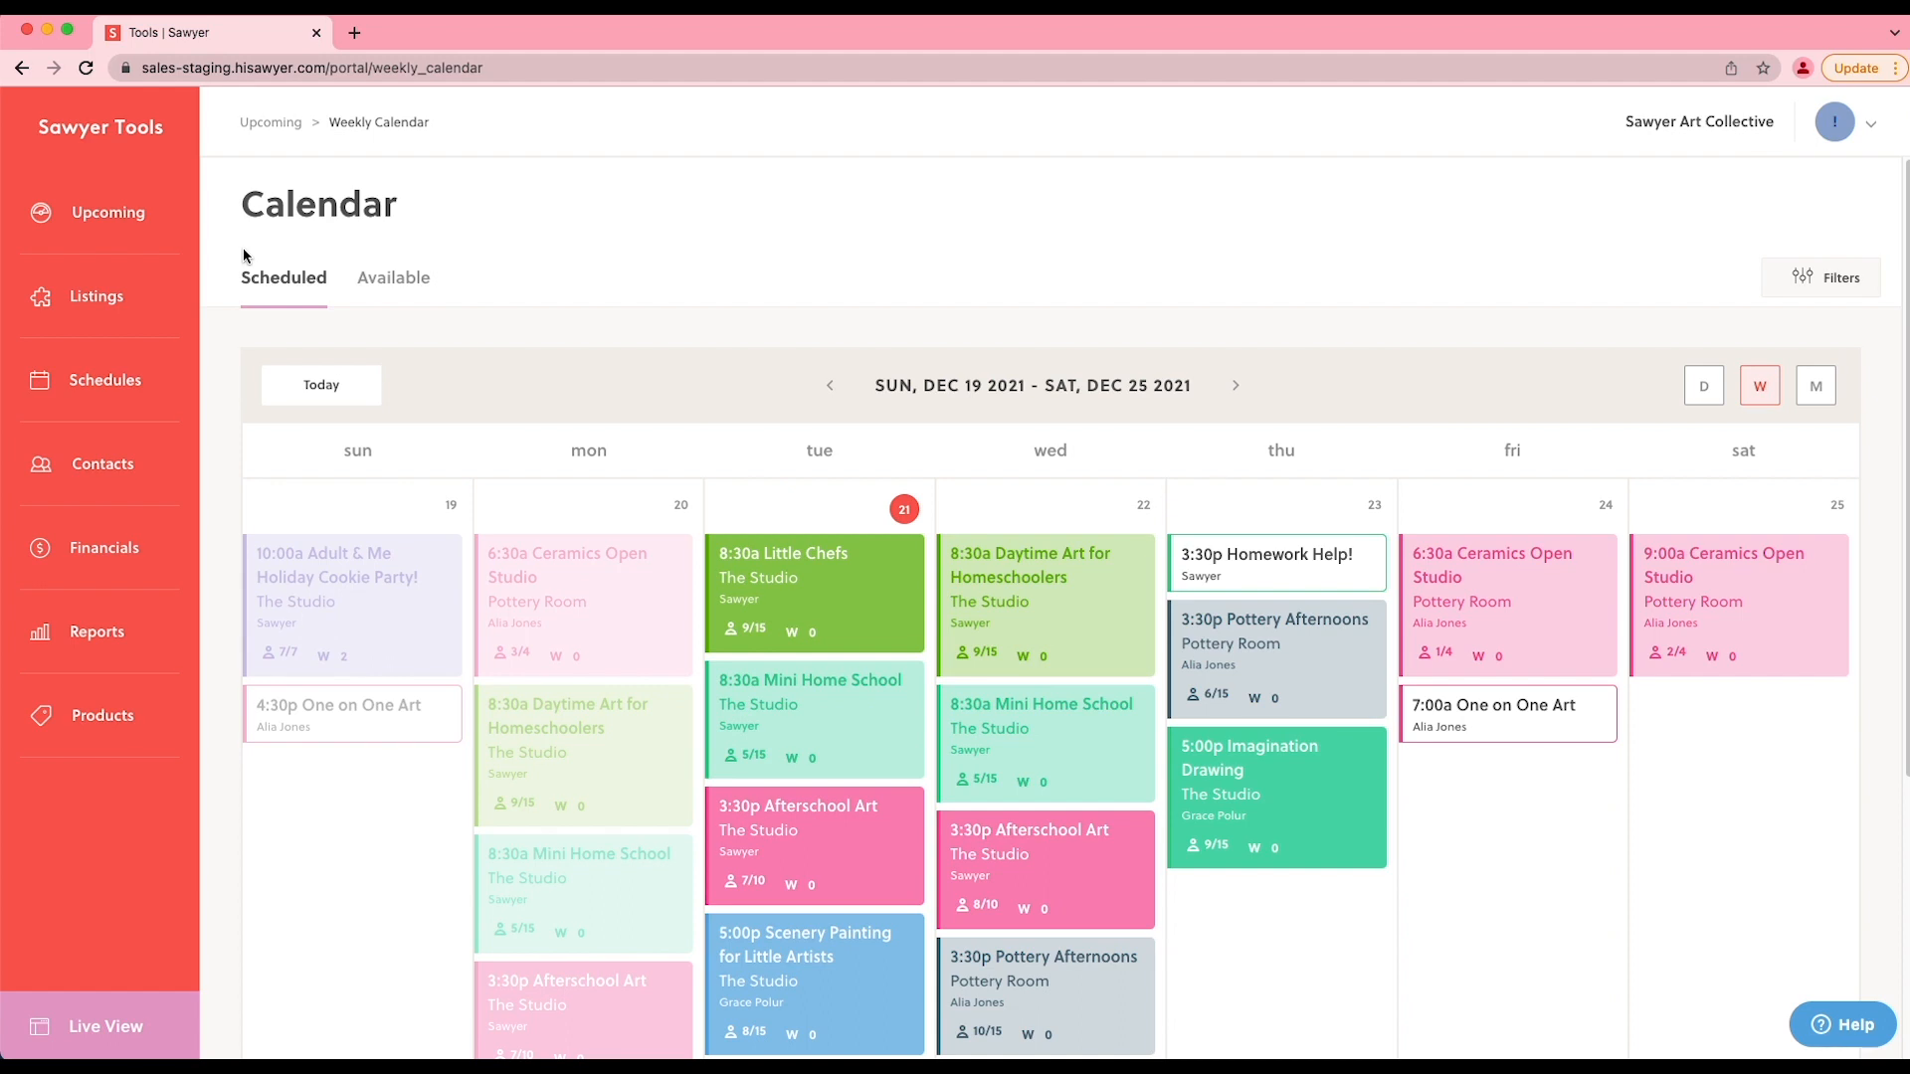
- Go to the form fields of the listings, review the profile fields collected from clients at checkout and save them
click(78, 299)
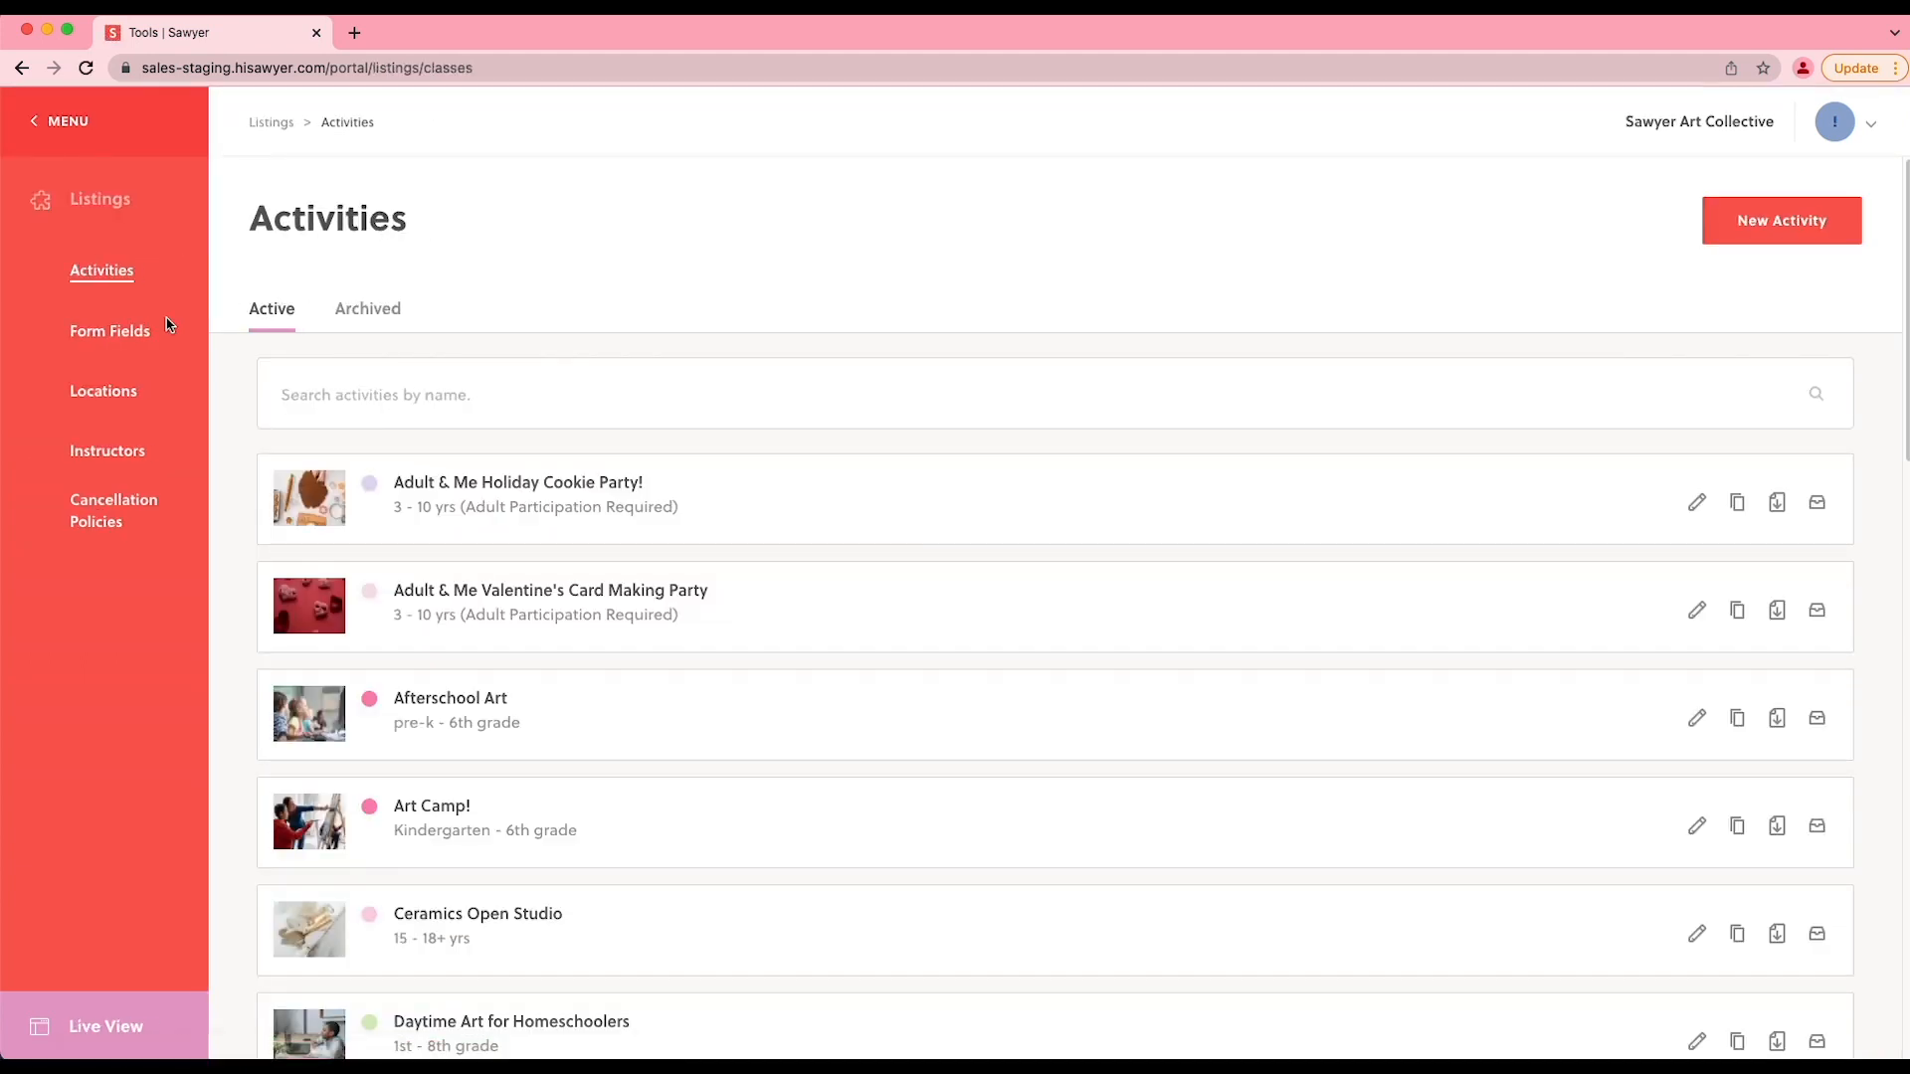
click(139, 333)
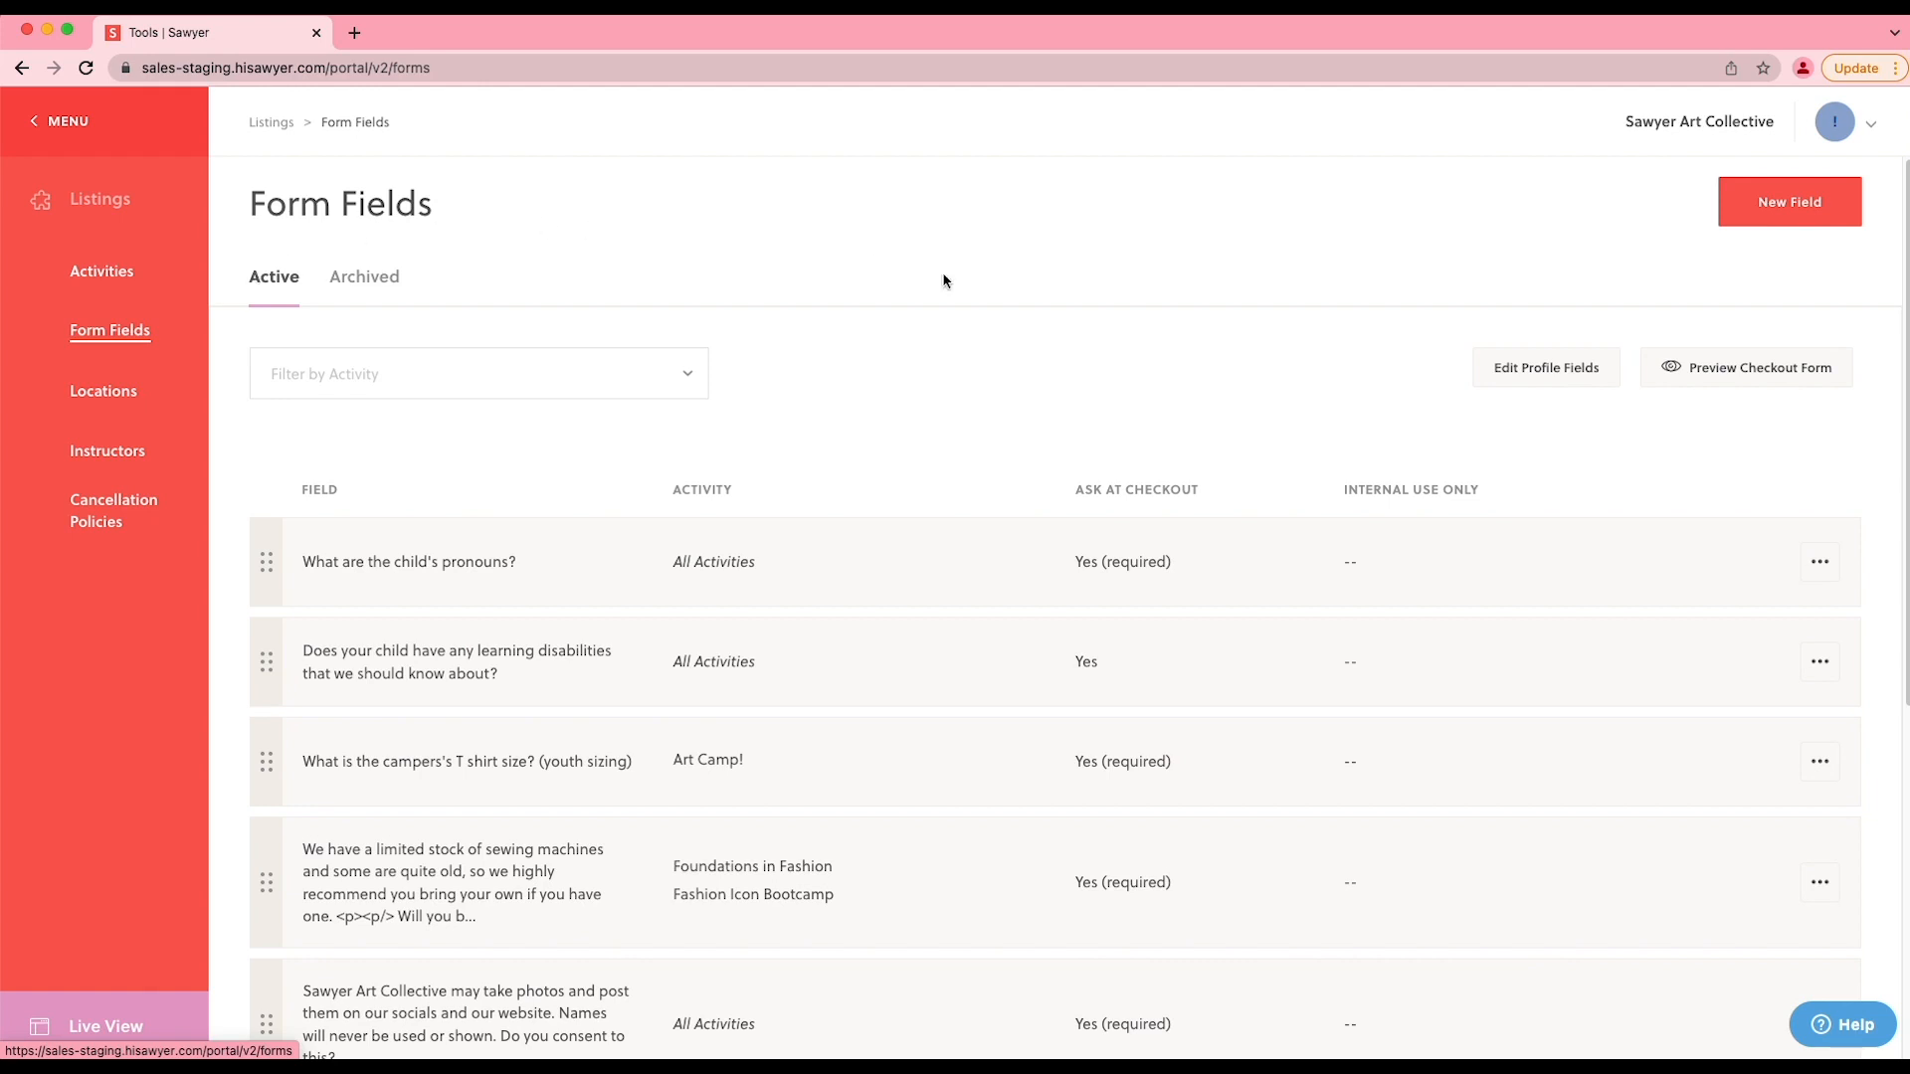
click(1529, 373)
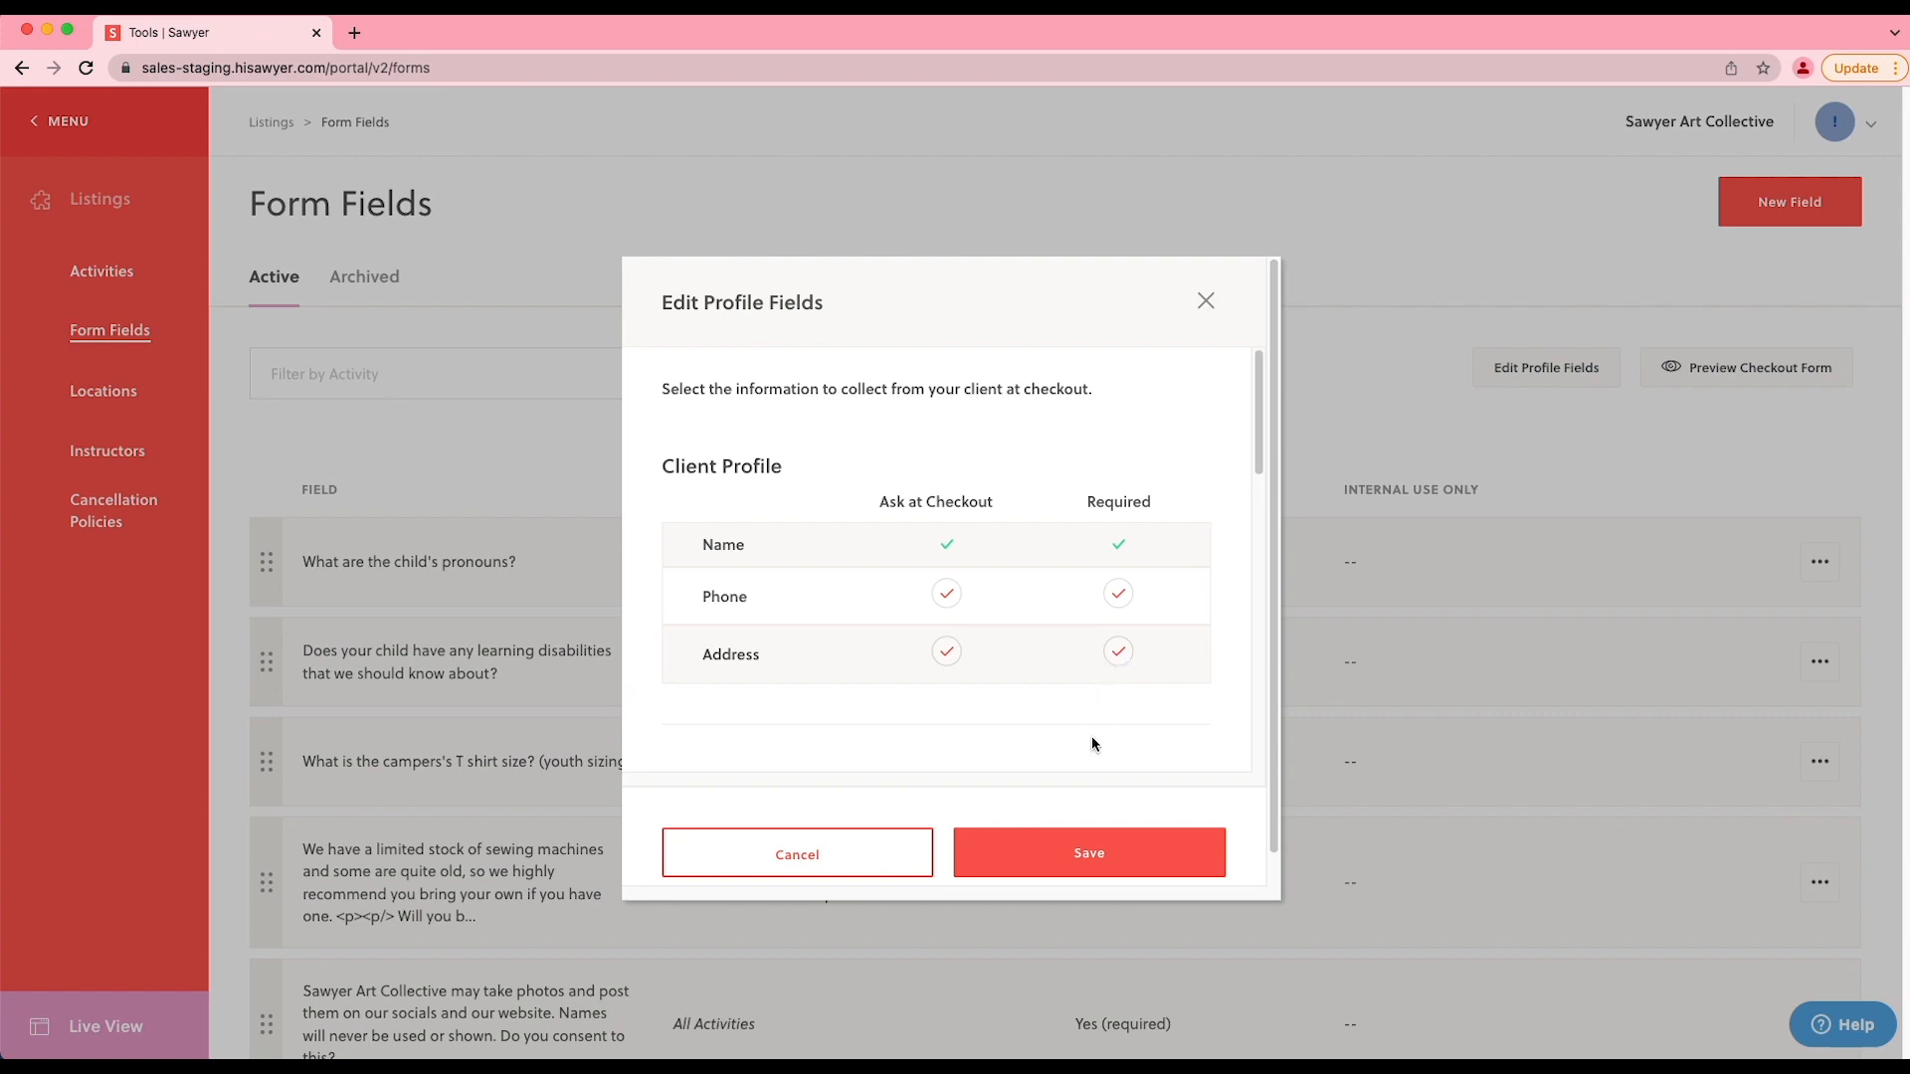
click(1080, 852)
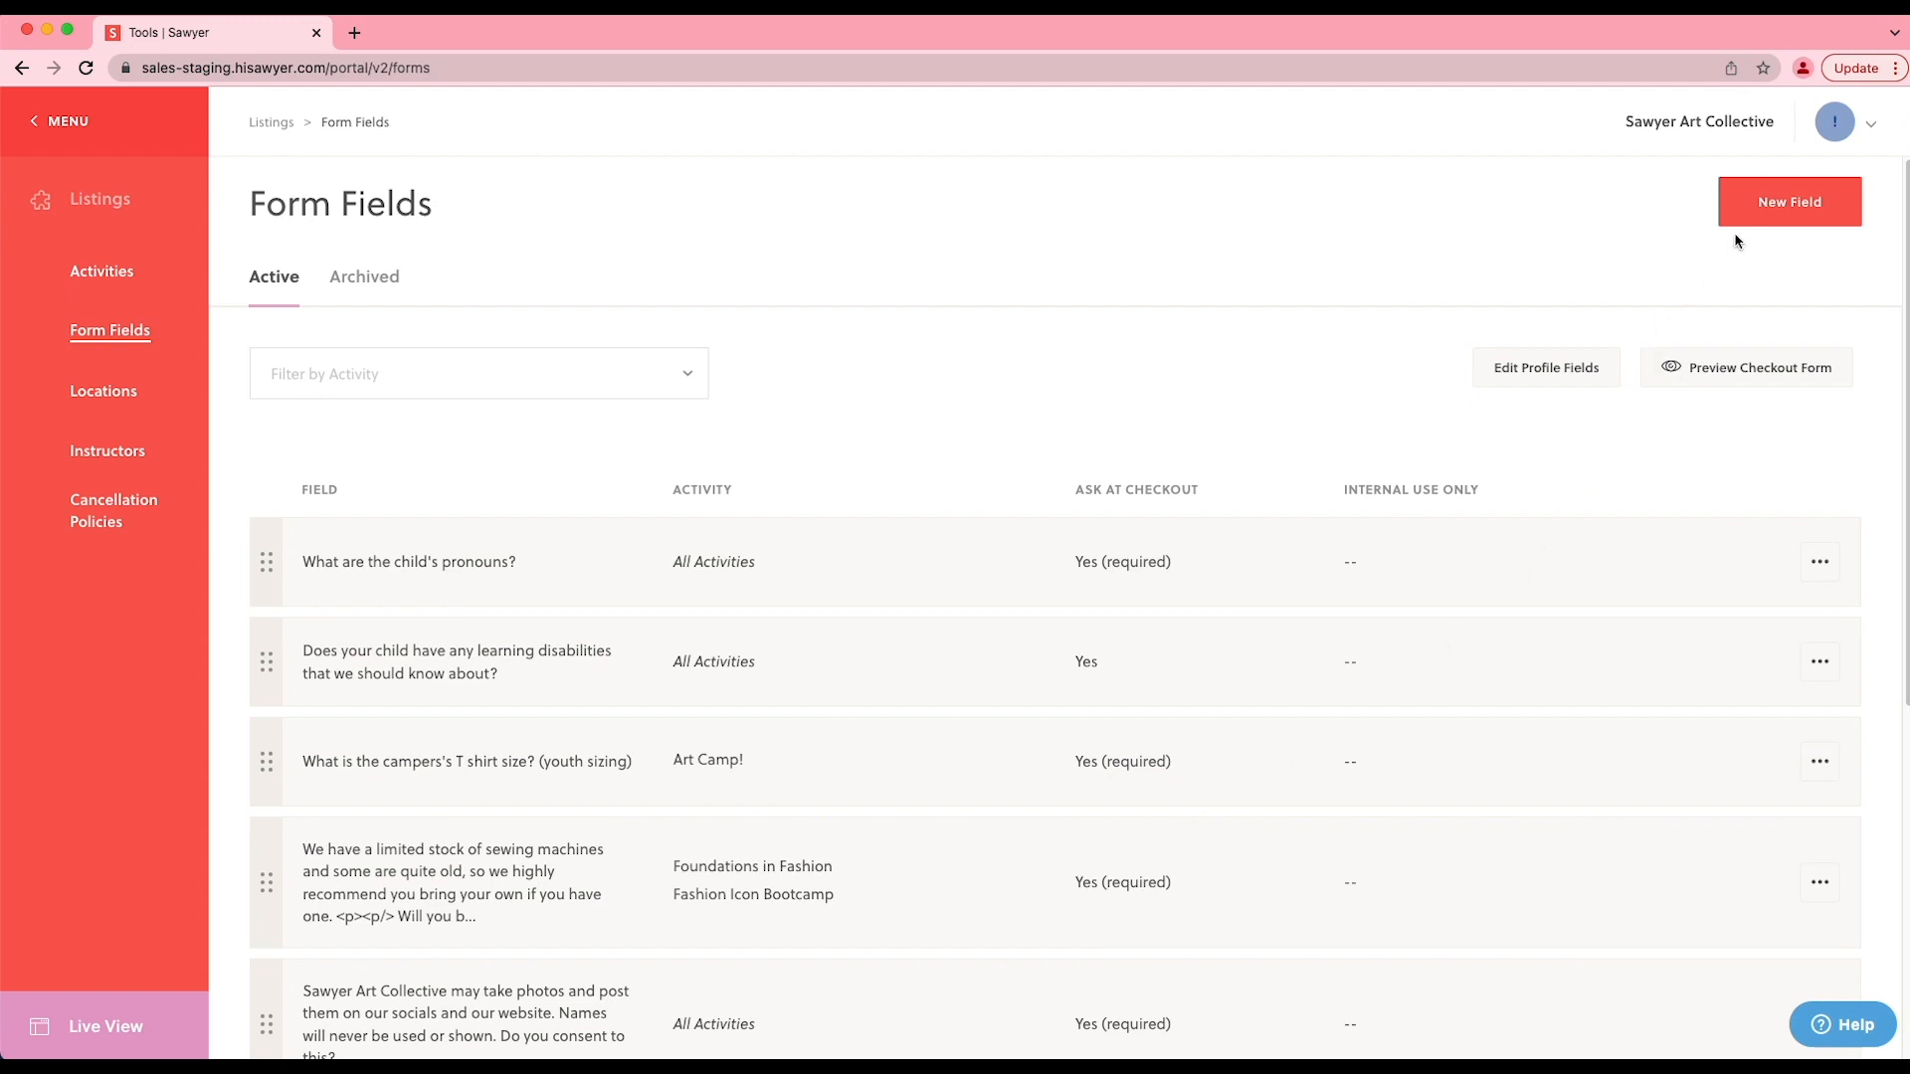
- Start a new form field and try the types Free text (long), Multiple Choice, Dropdown and File Upload, ending on Checkbox
click(1768, 215)
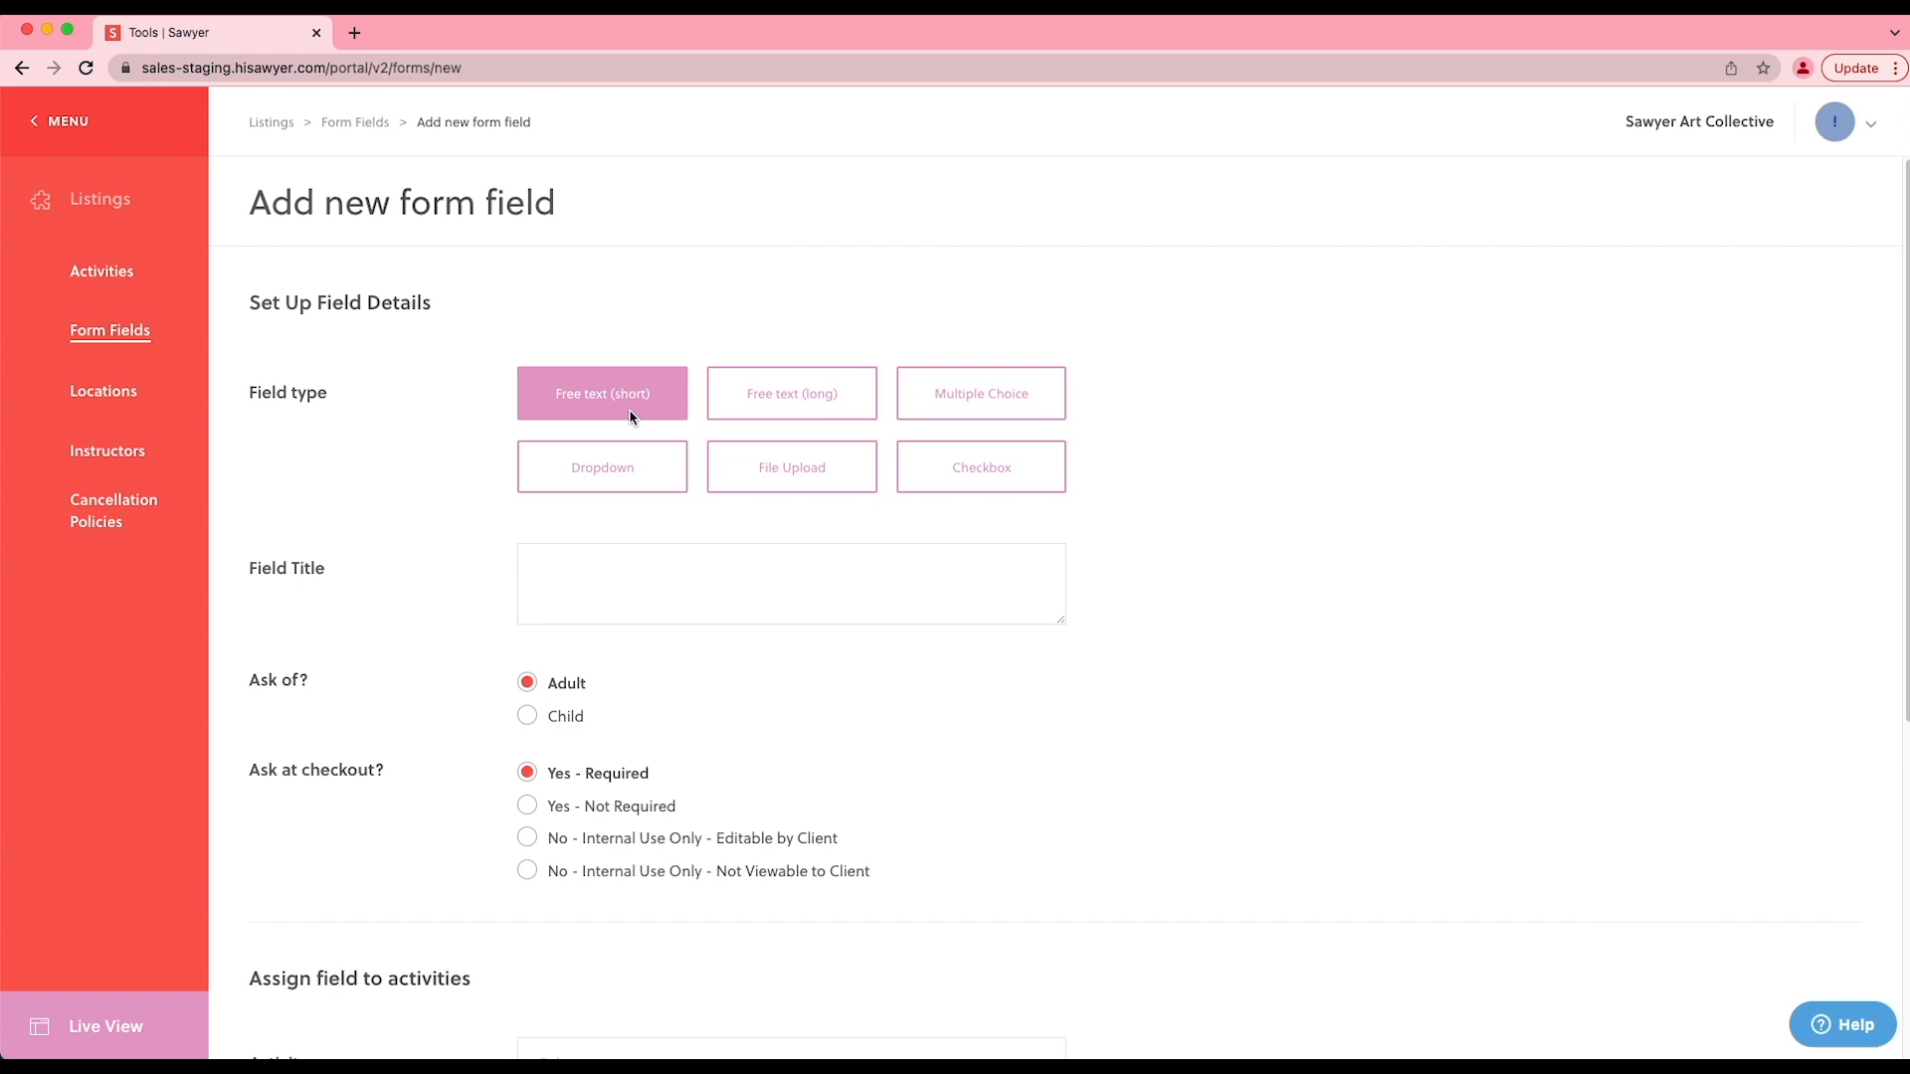
click(721, 413)
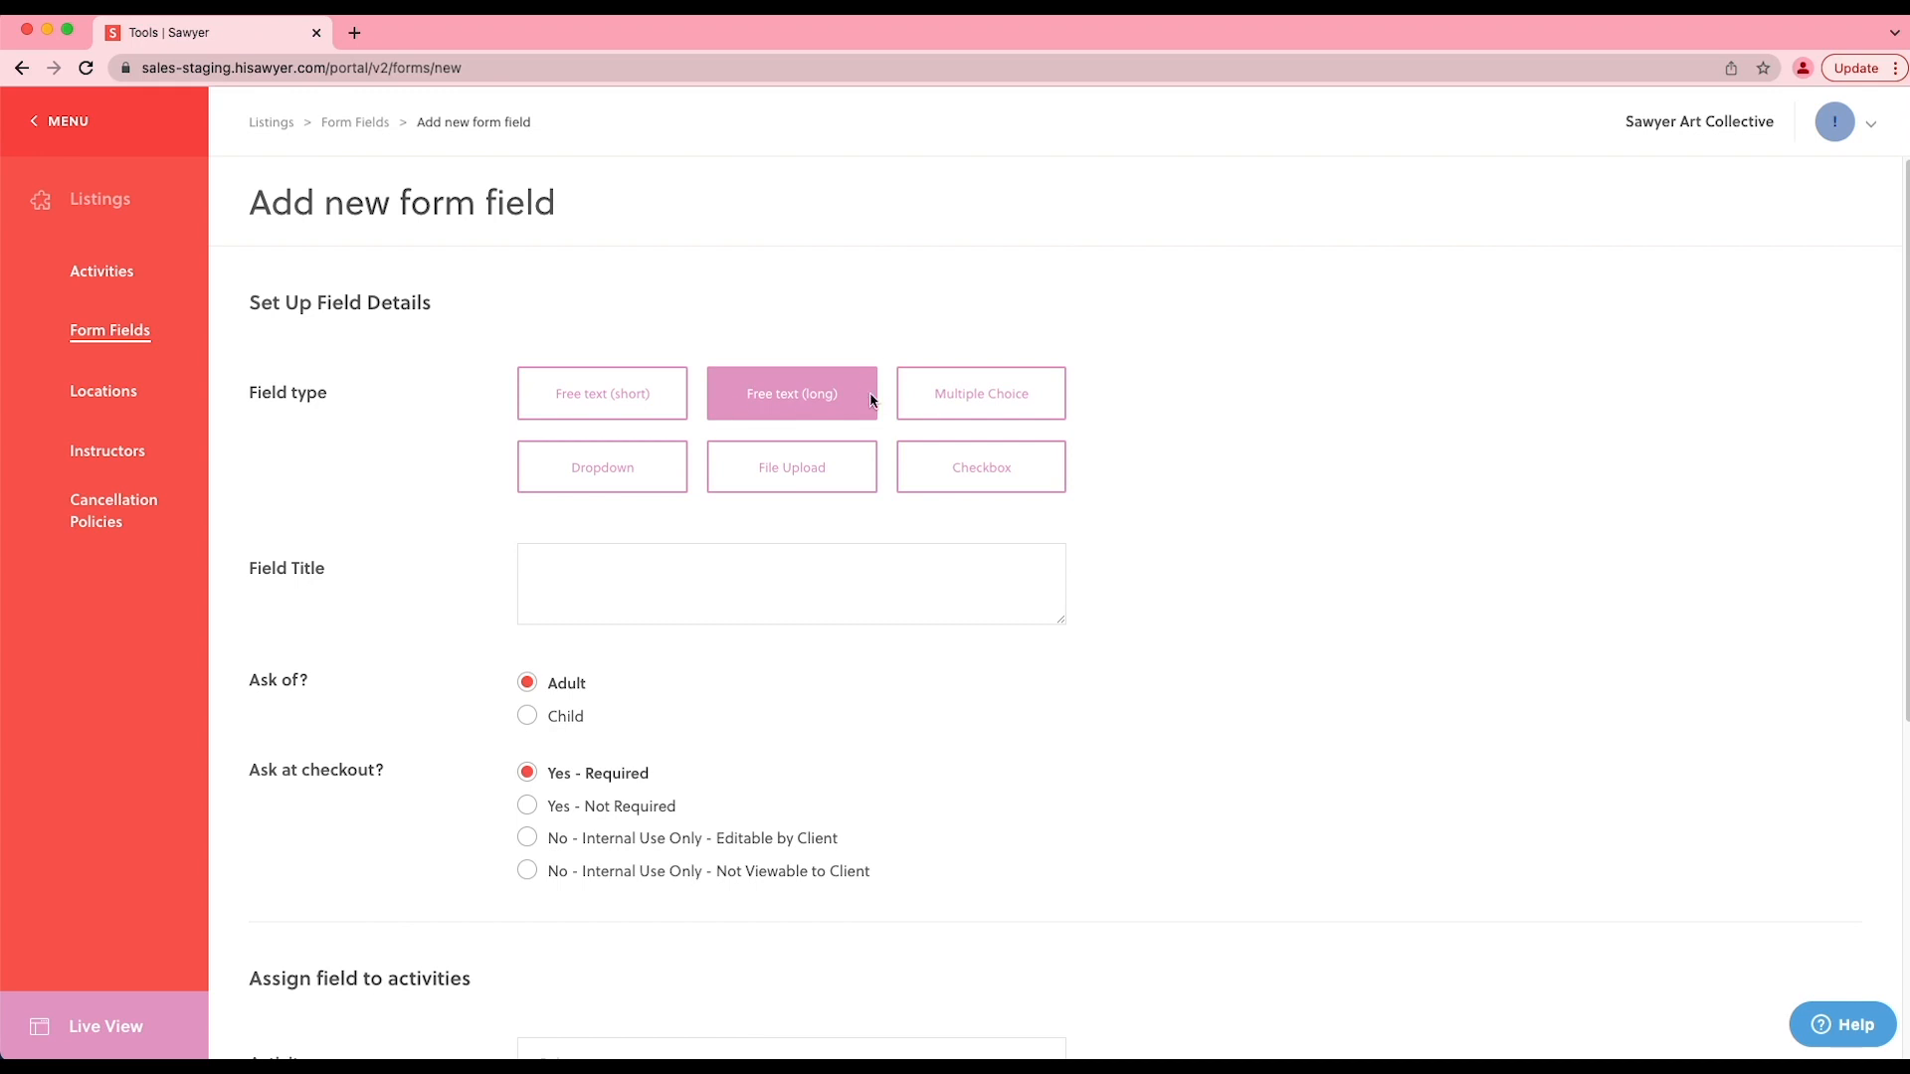
click(905, 408)
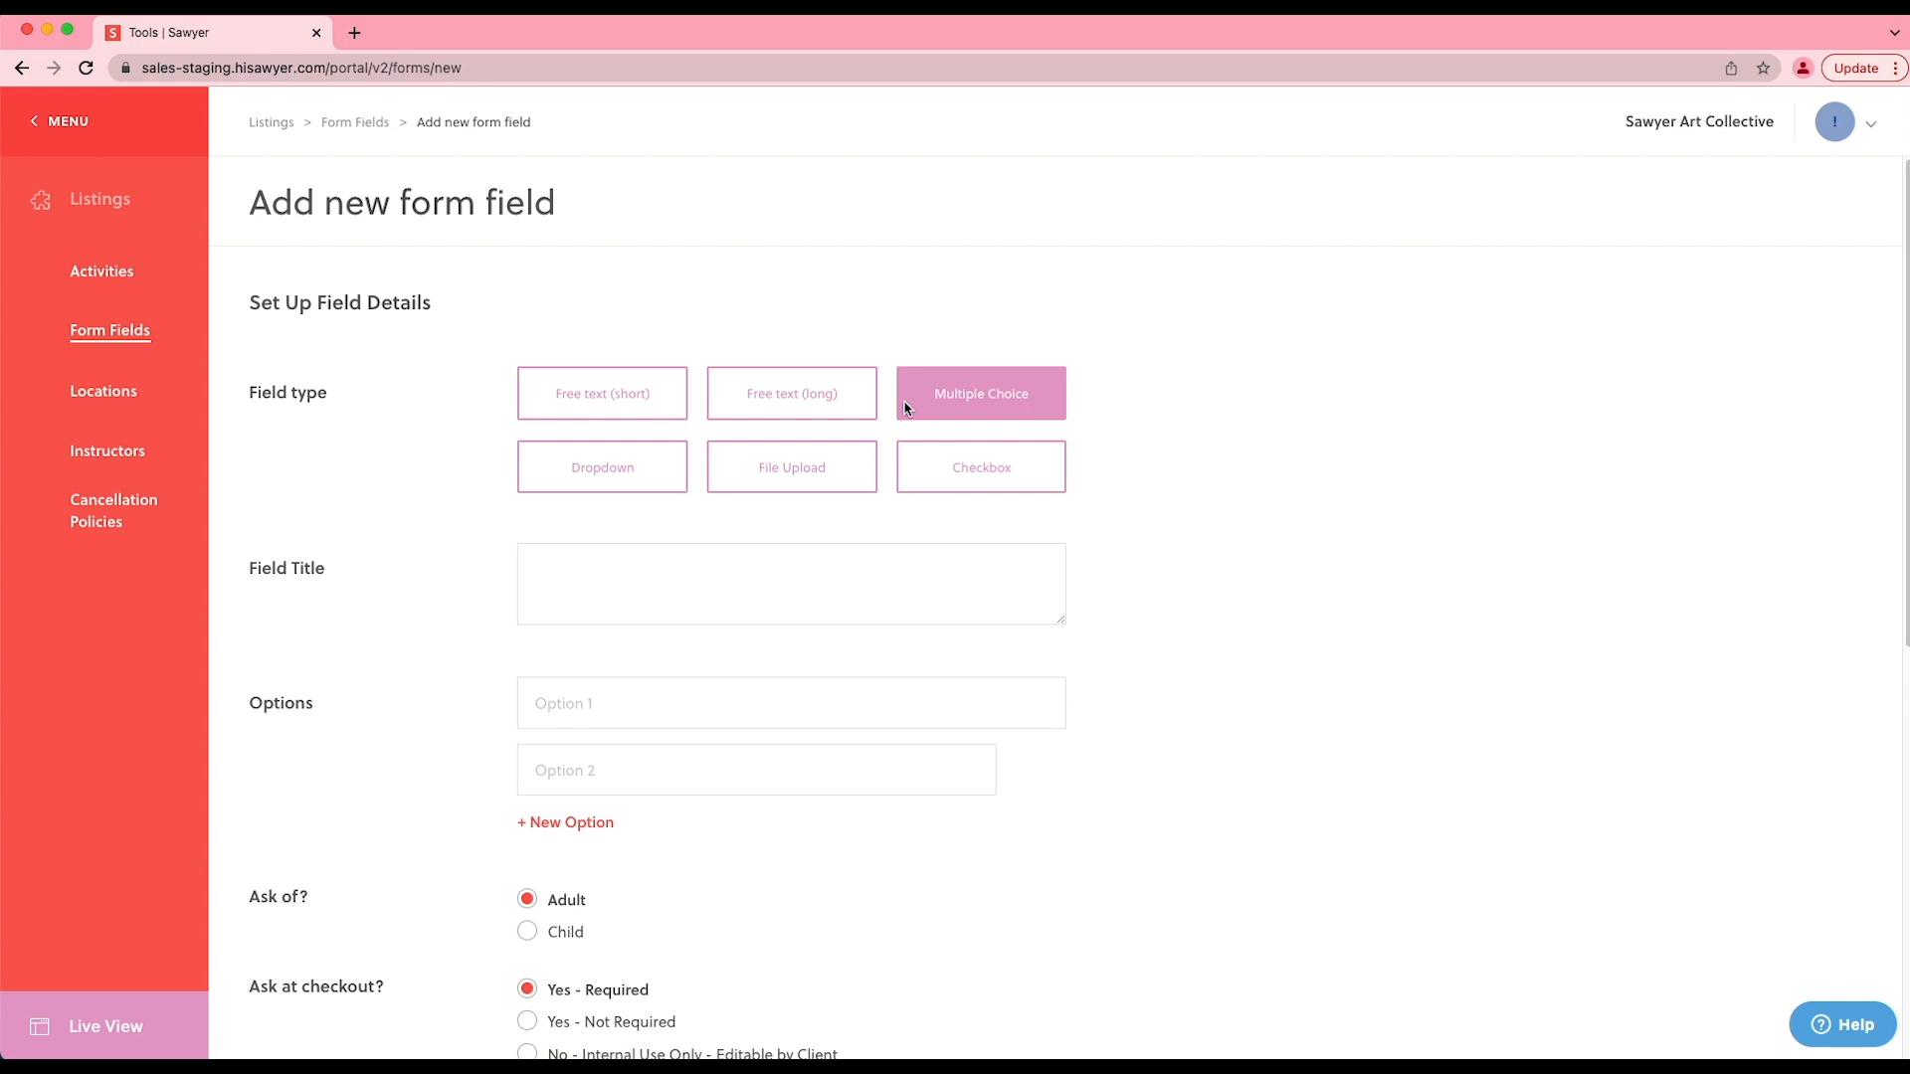
click(680, 472)
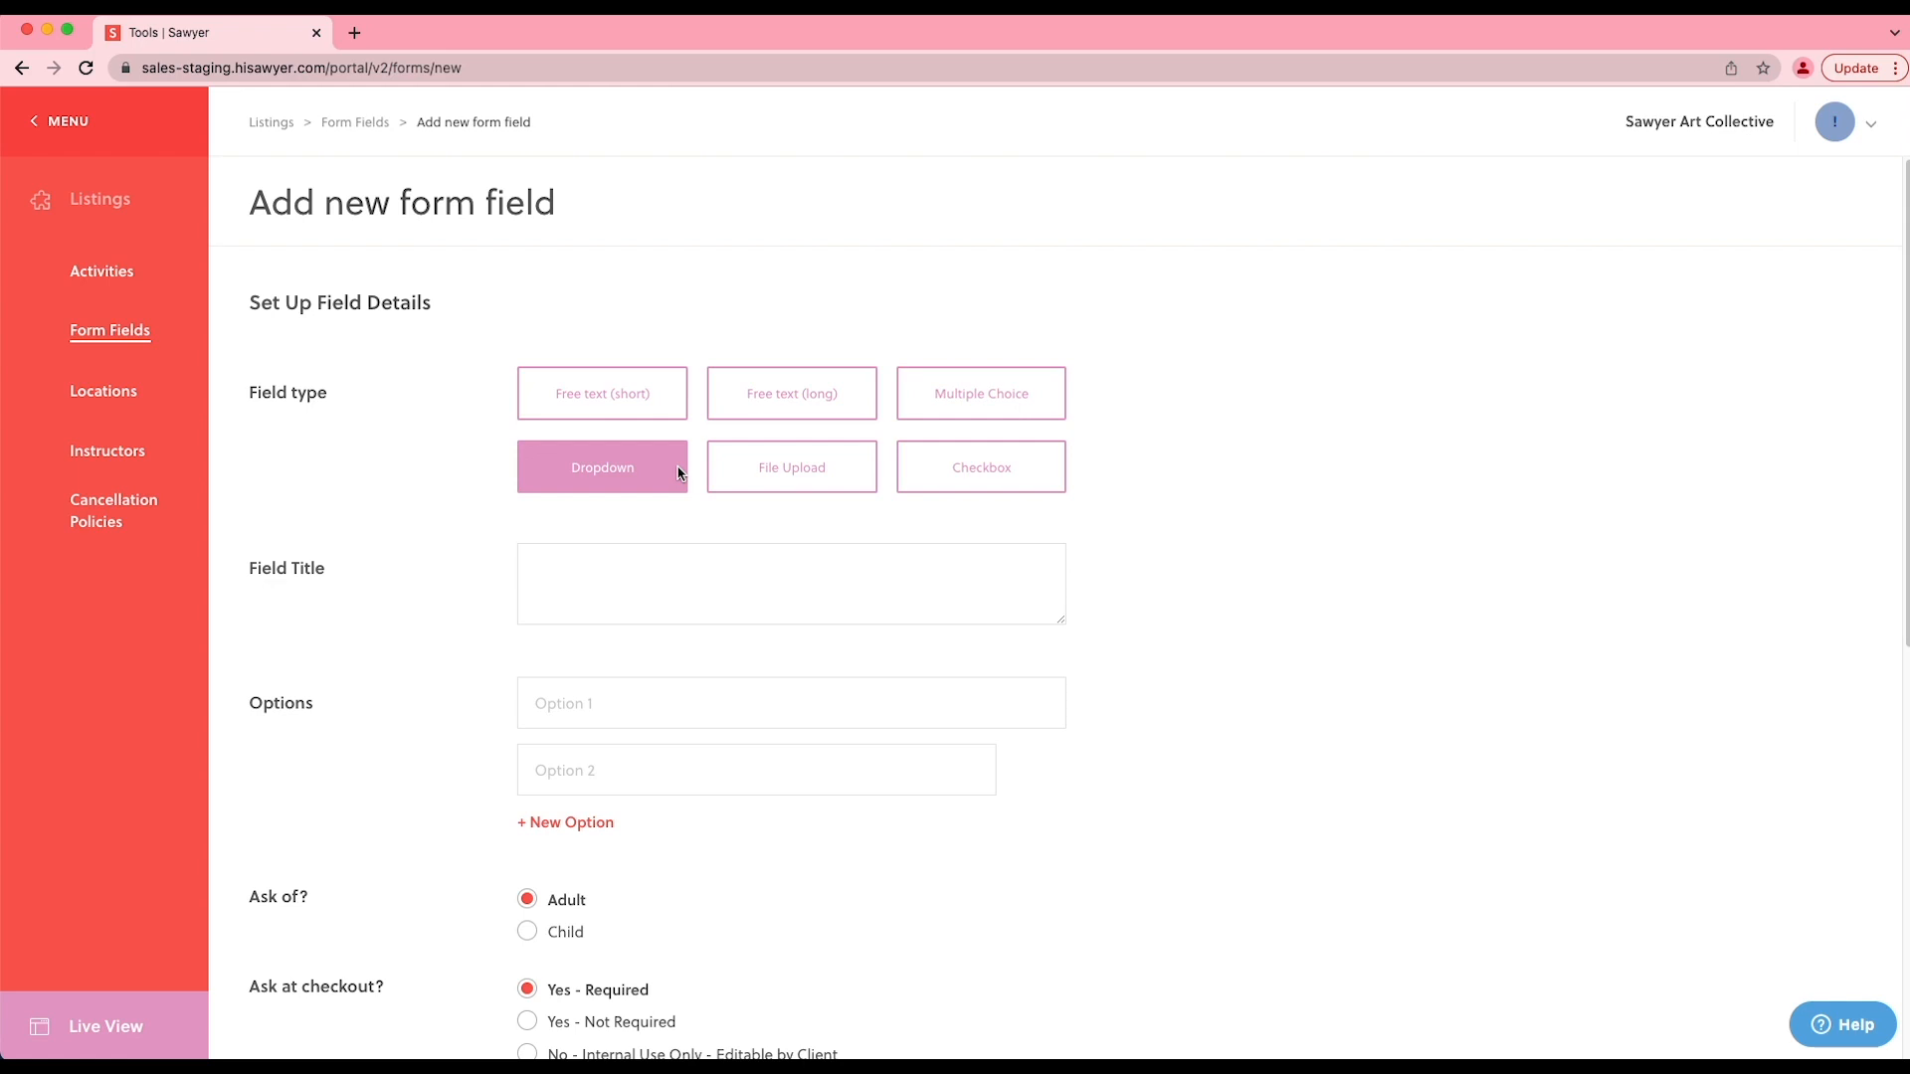
click(743, 479)
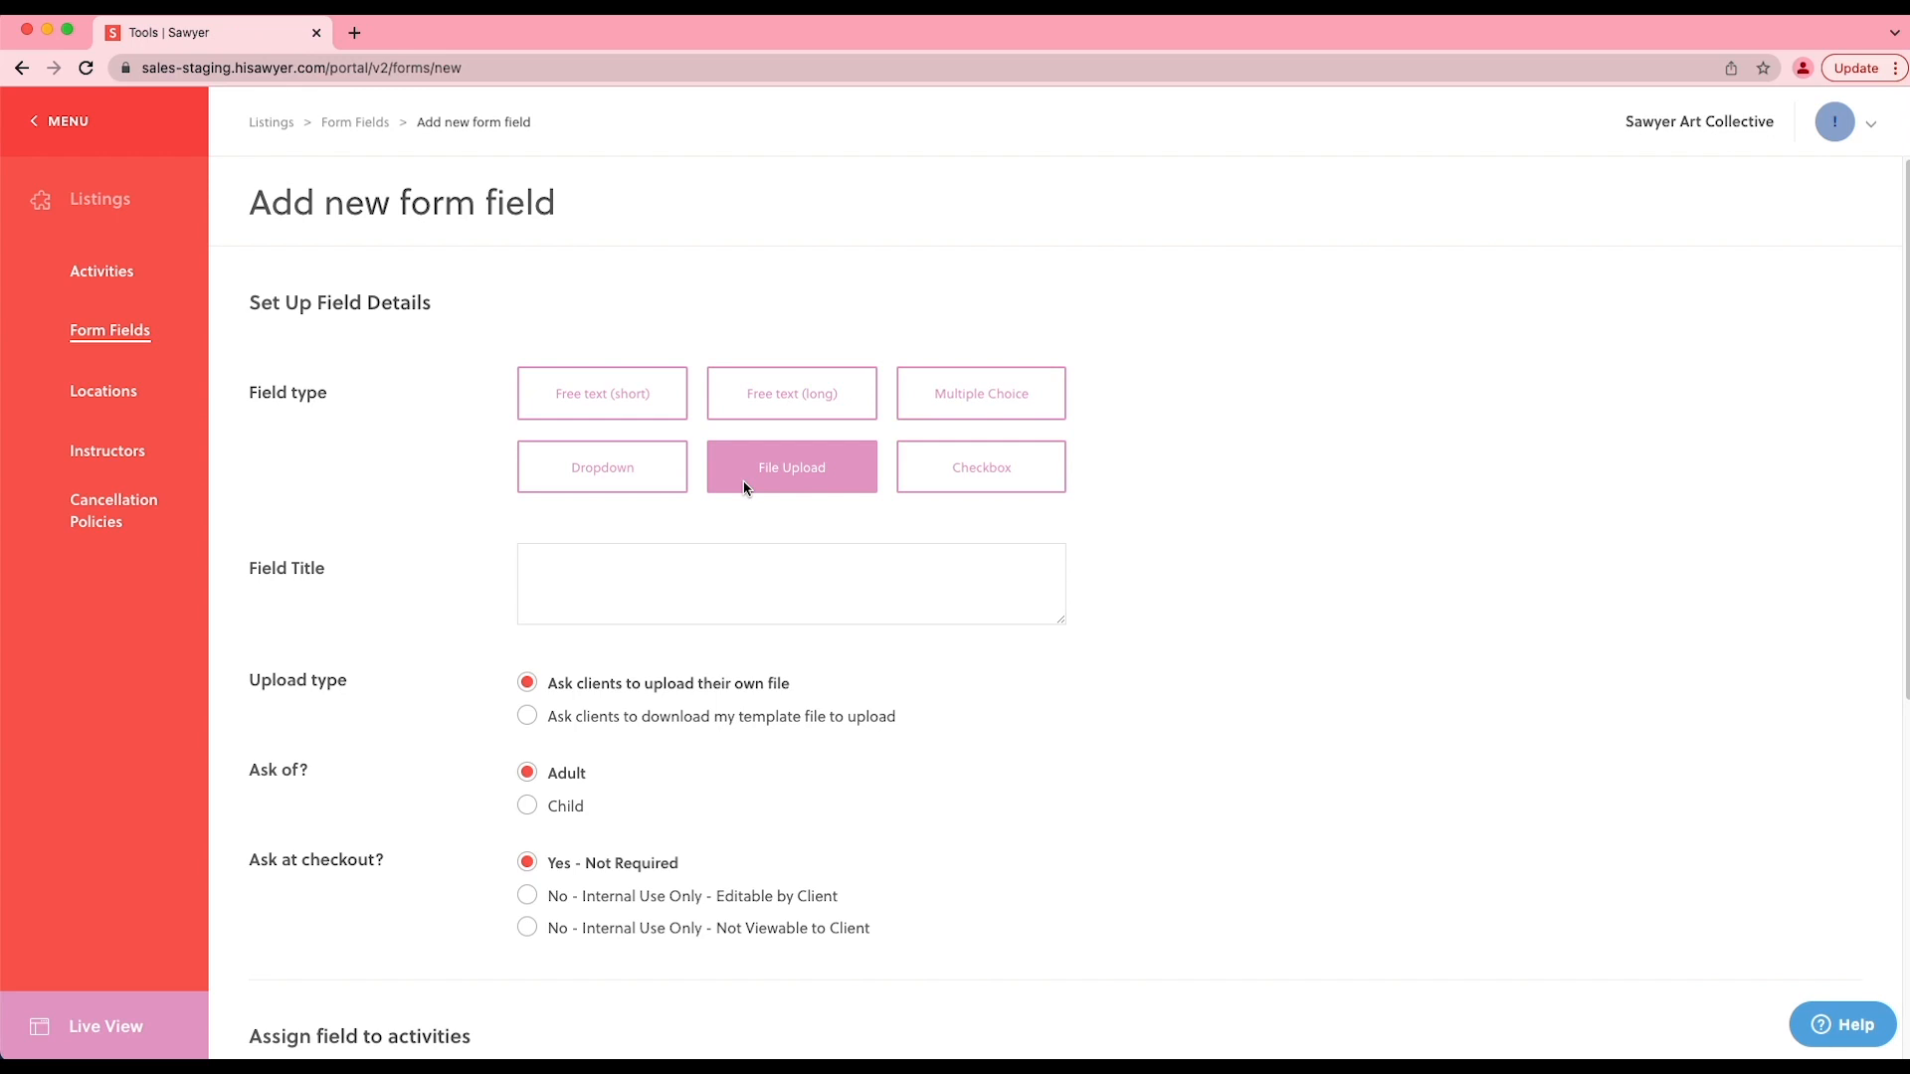
click(937, 491)
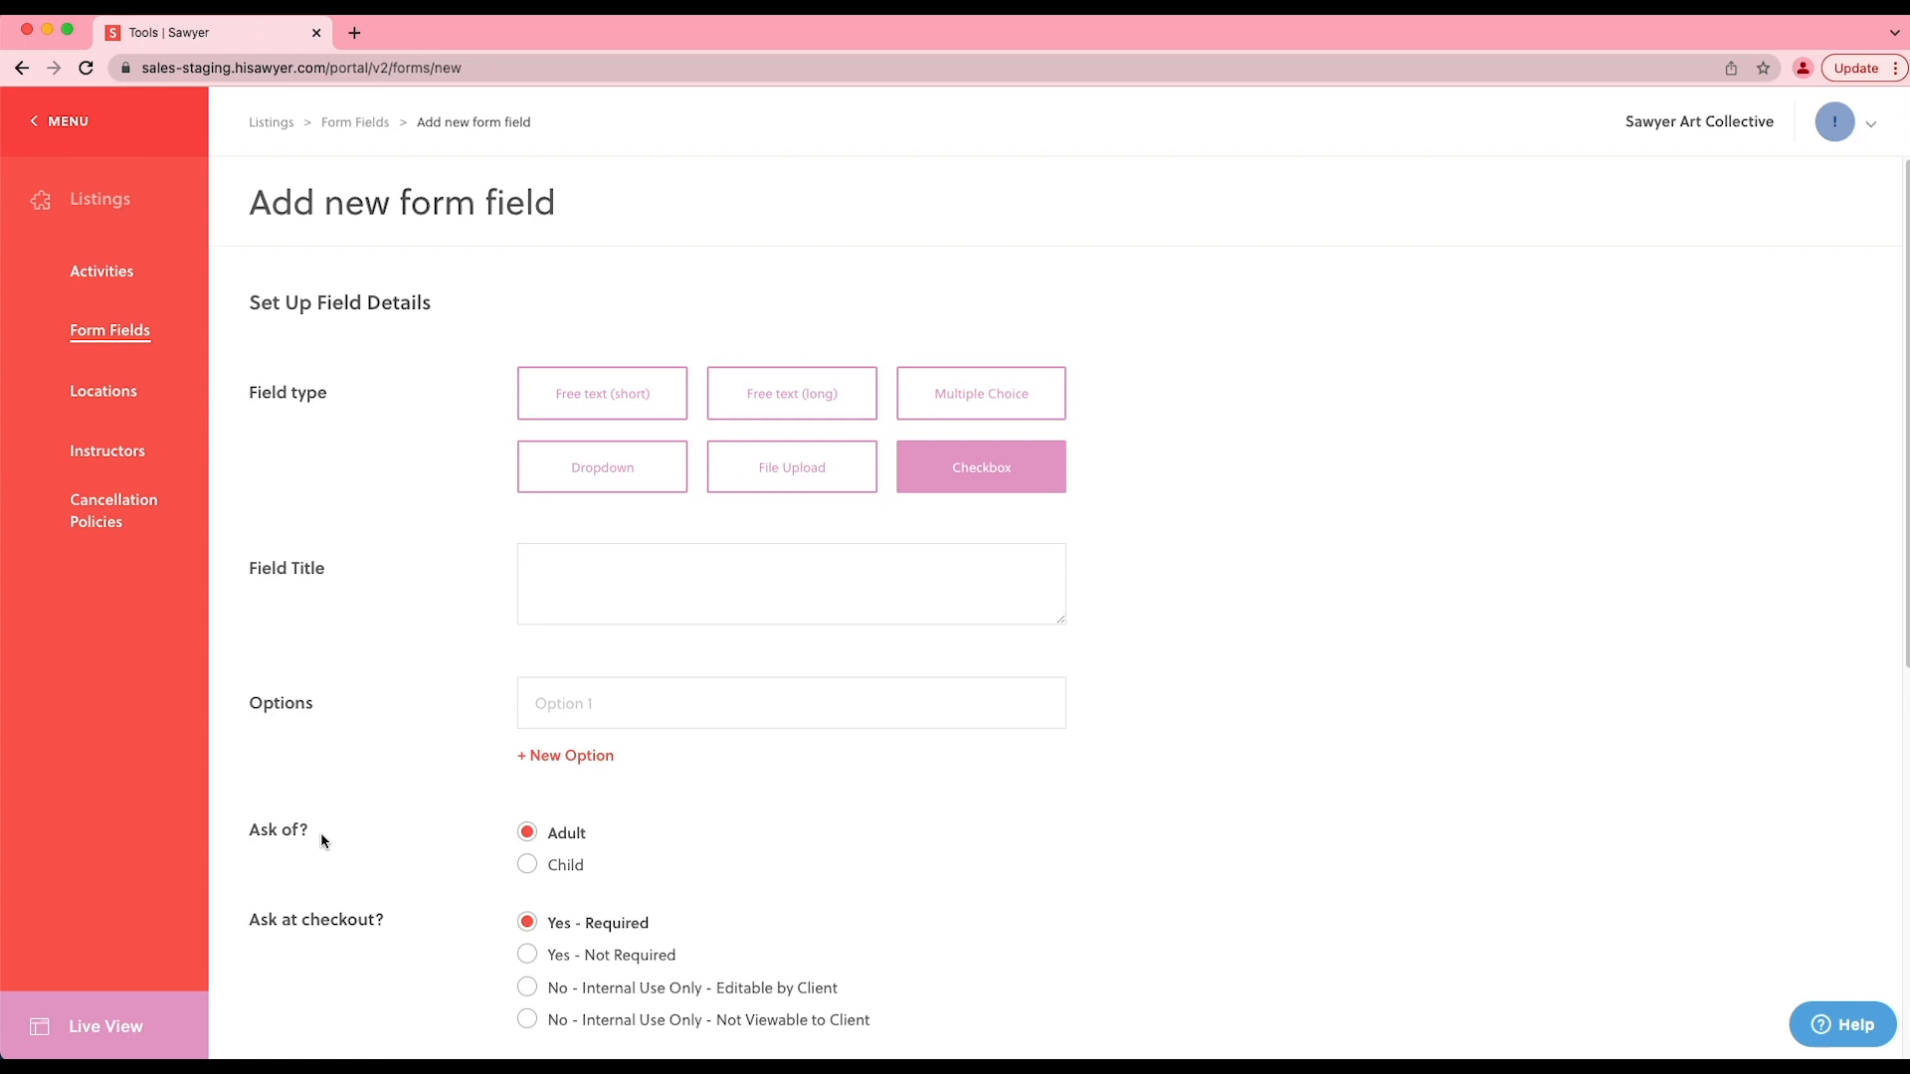
- Examine the new field's audience and checkout settings and the list of activities it can be assigned to
scroll(322, 840, down, 2)
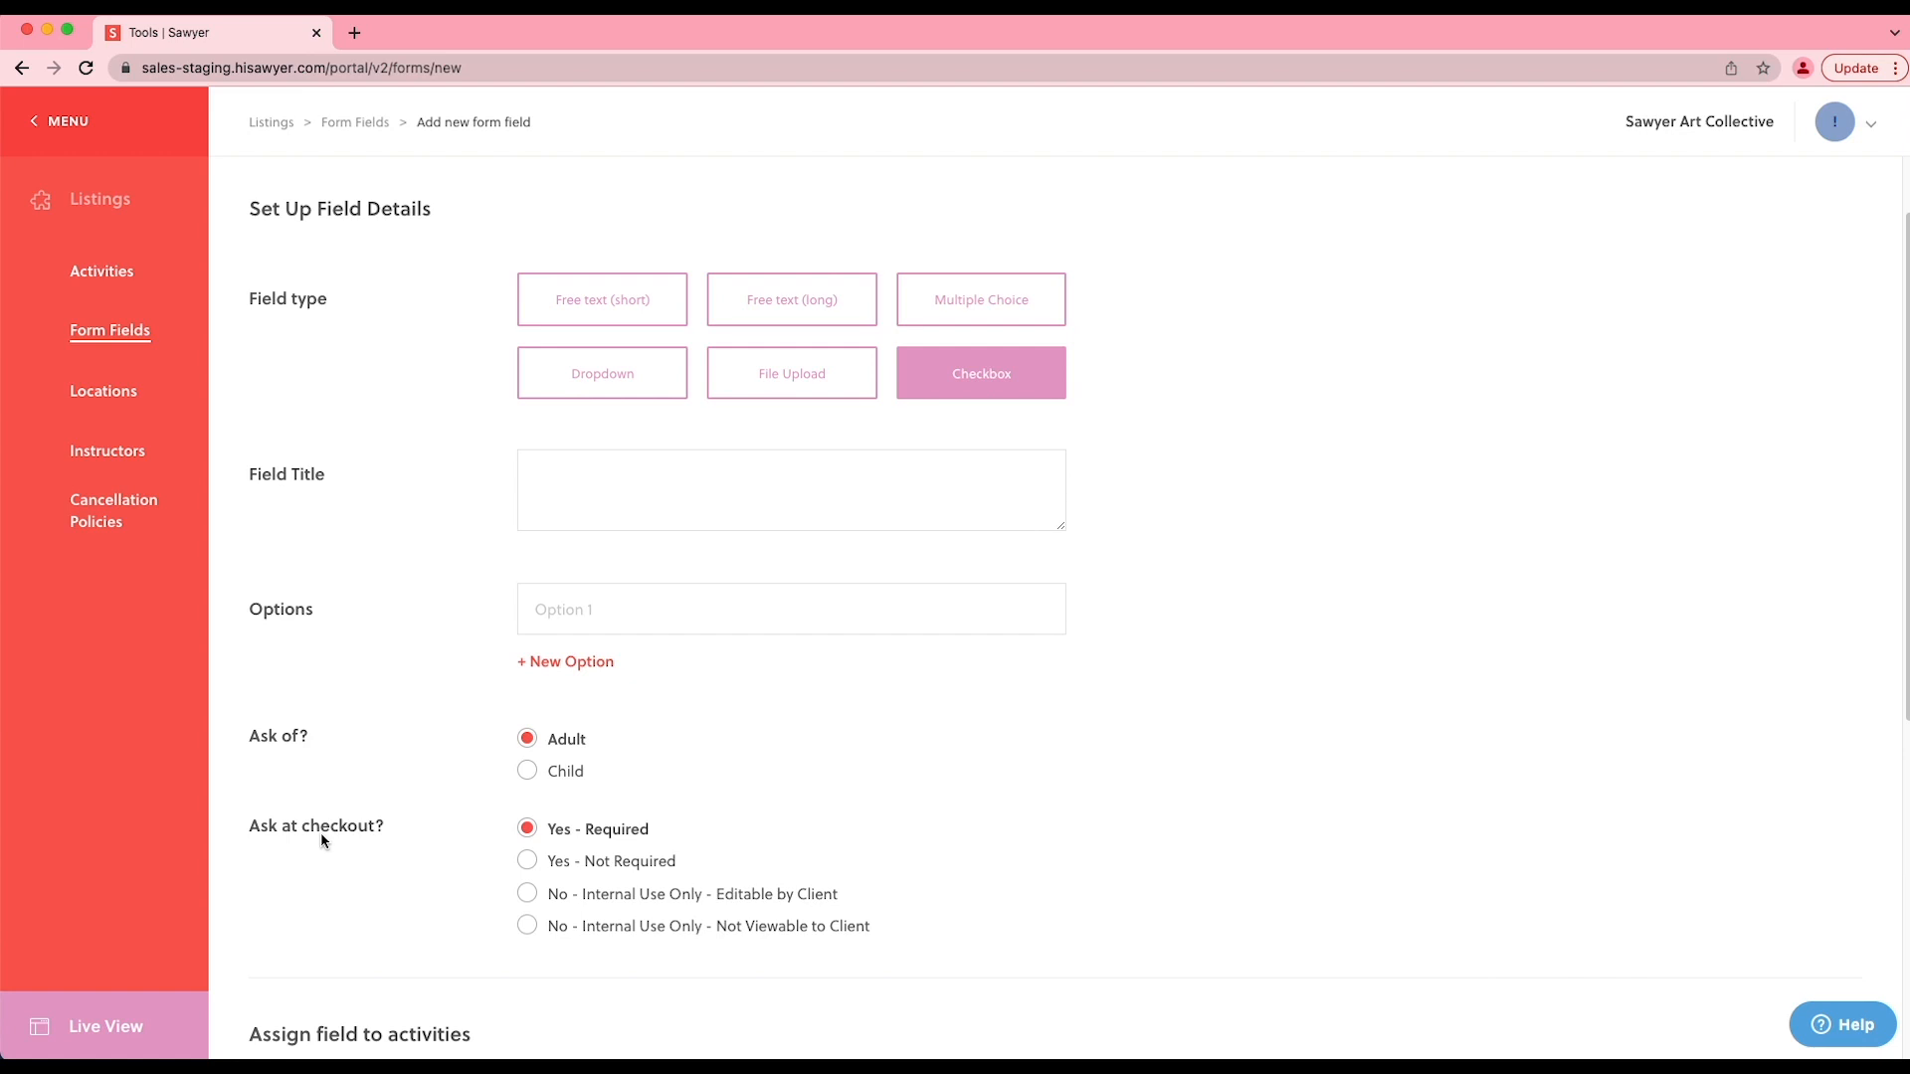
scroll(320, 841, down, 1)
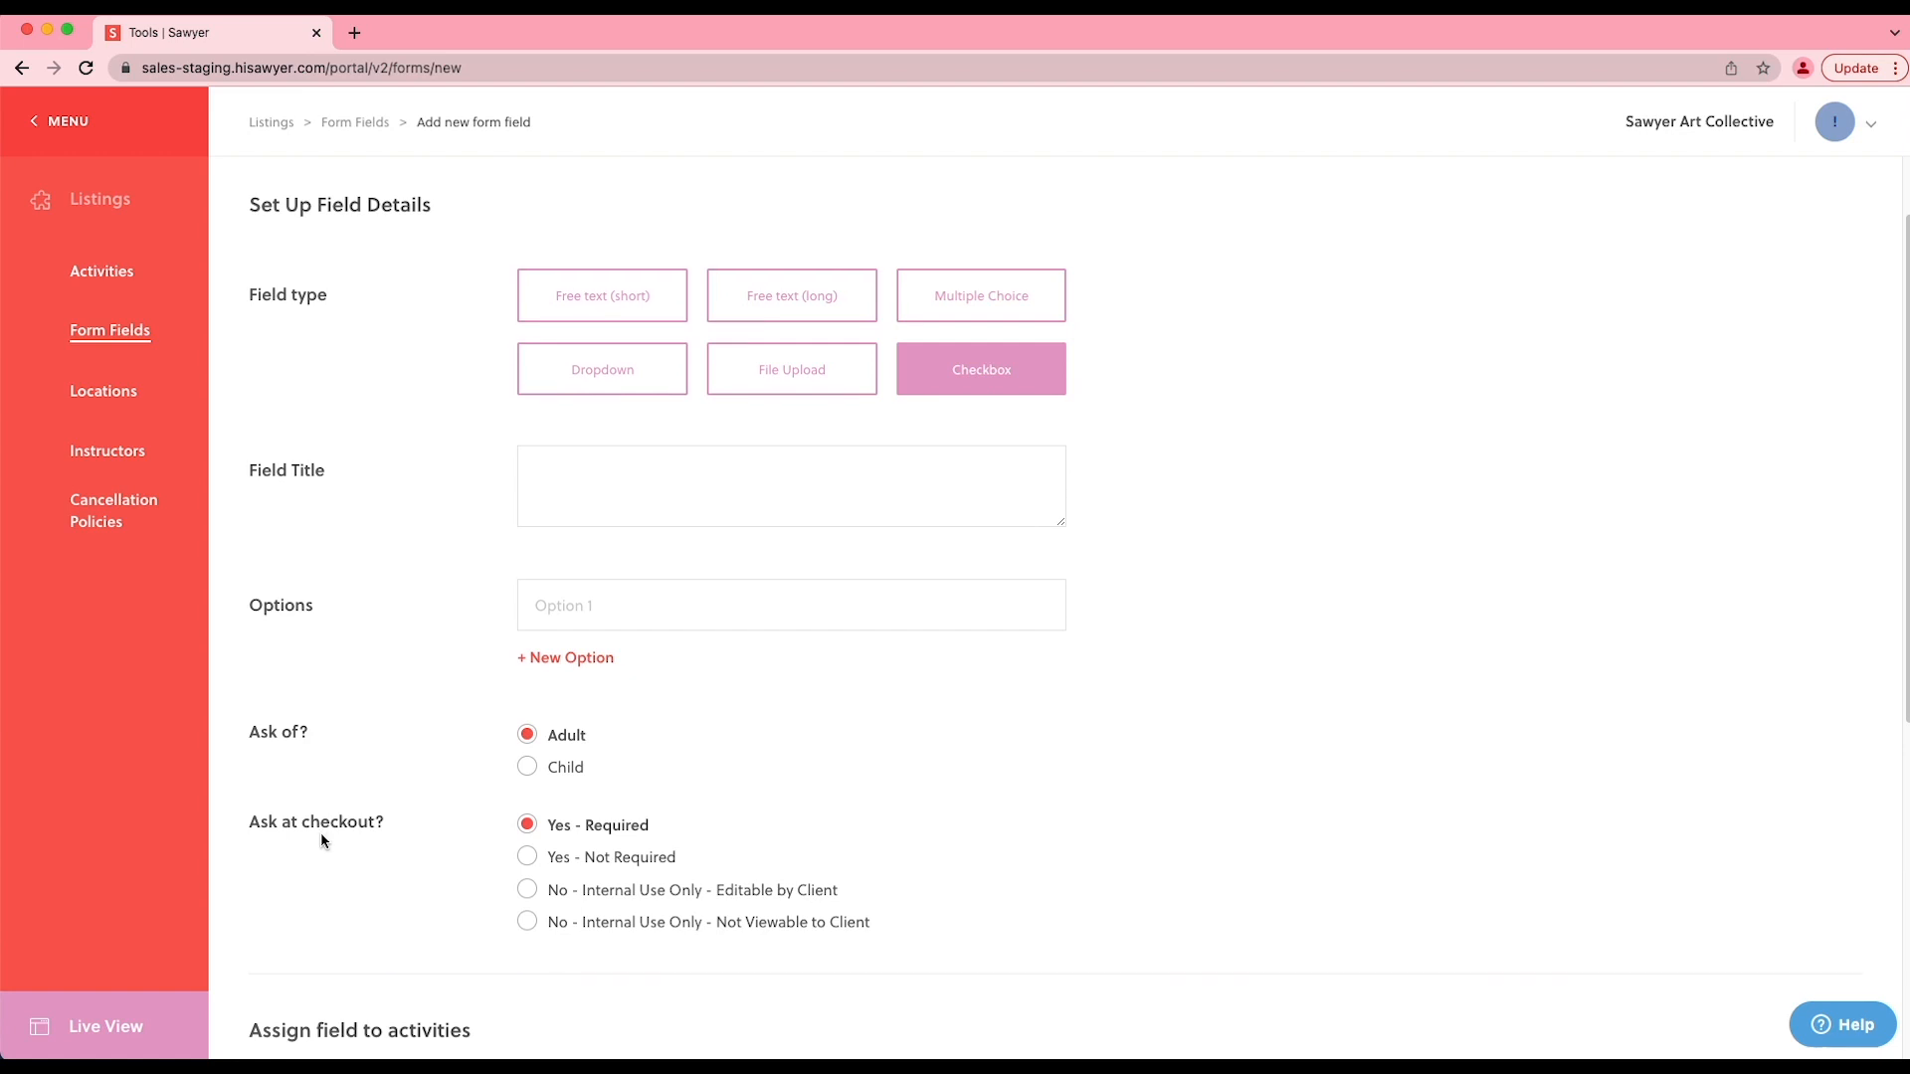
scroll(320, 841, down, 5)
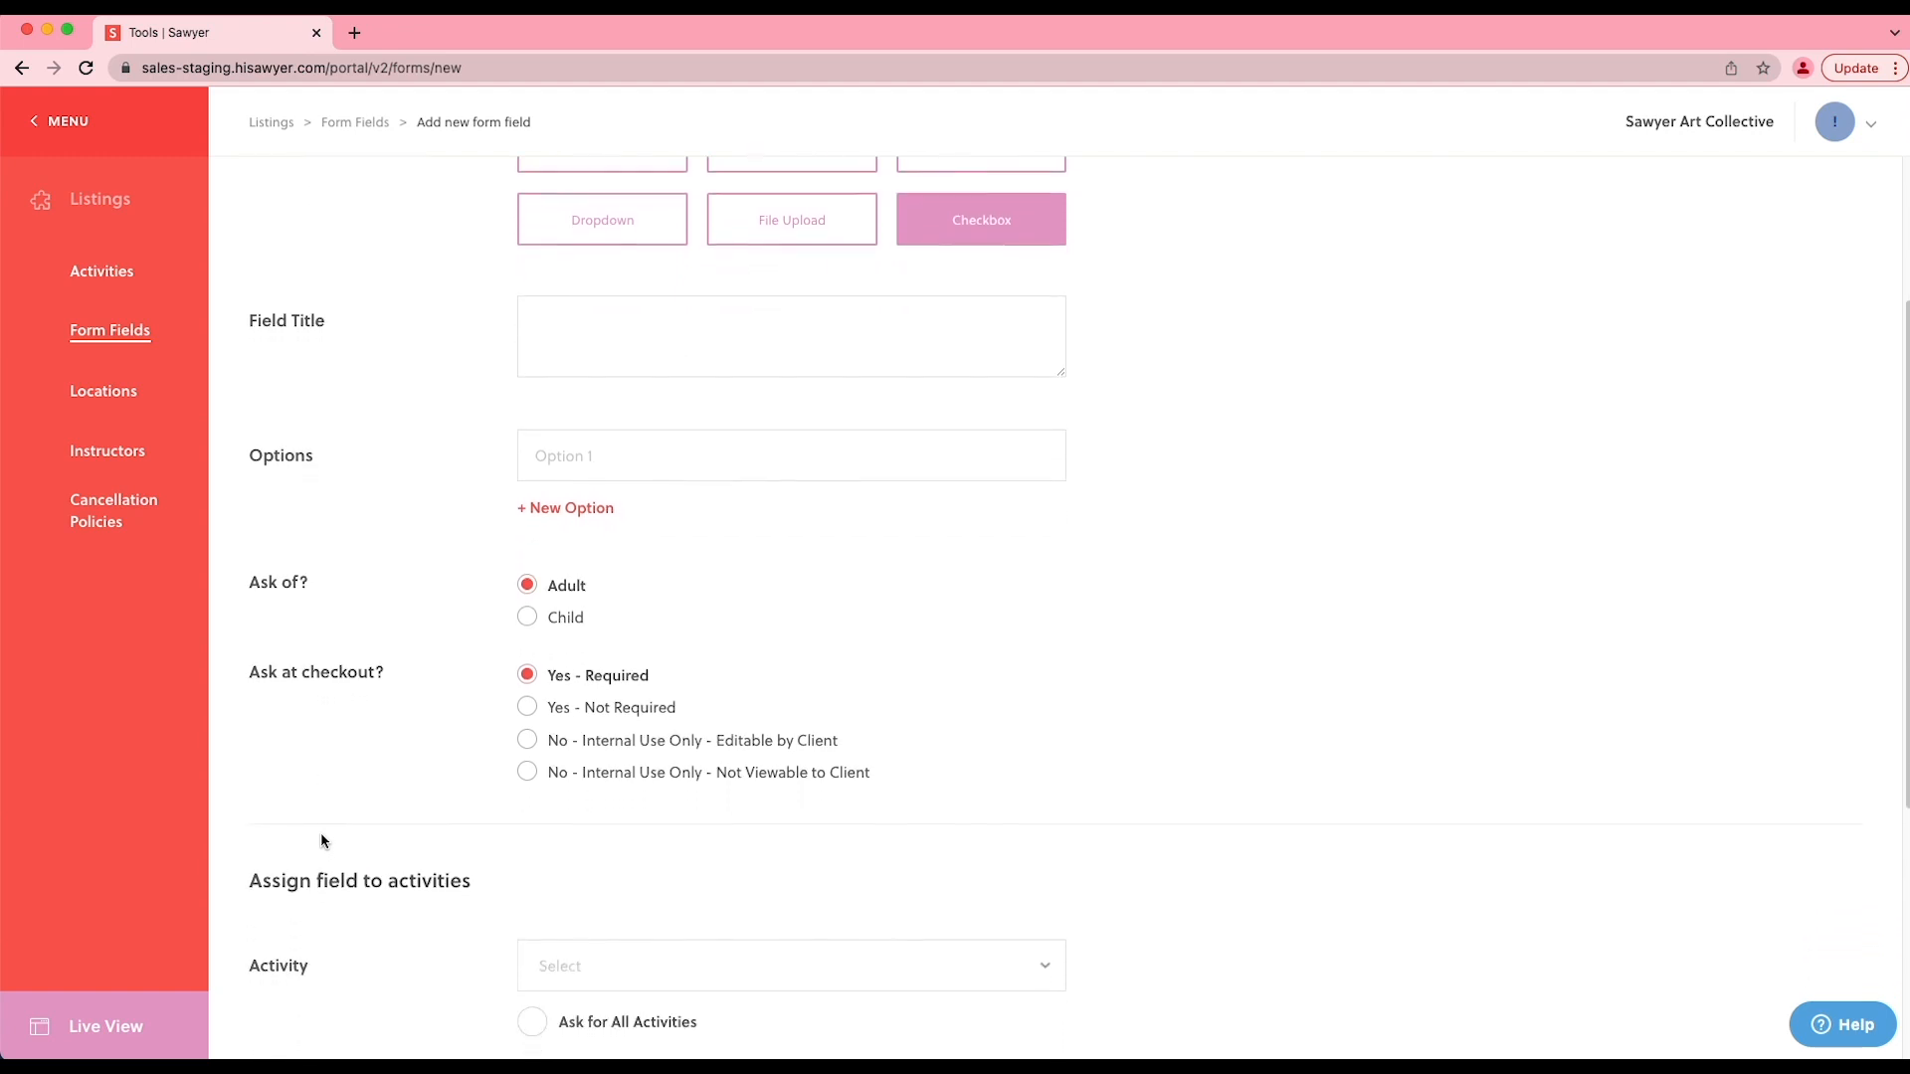
scroll(320, 840, down, 3)
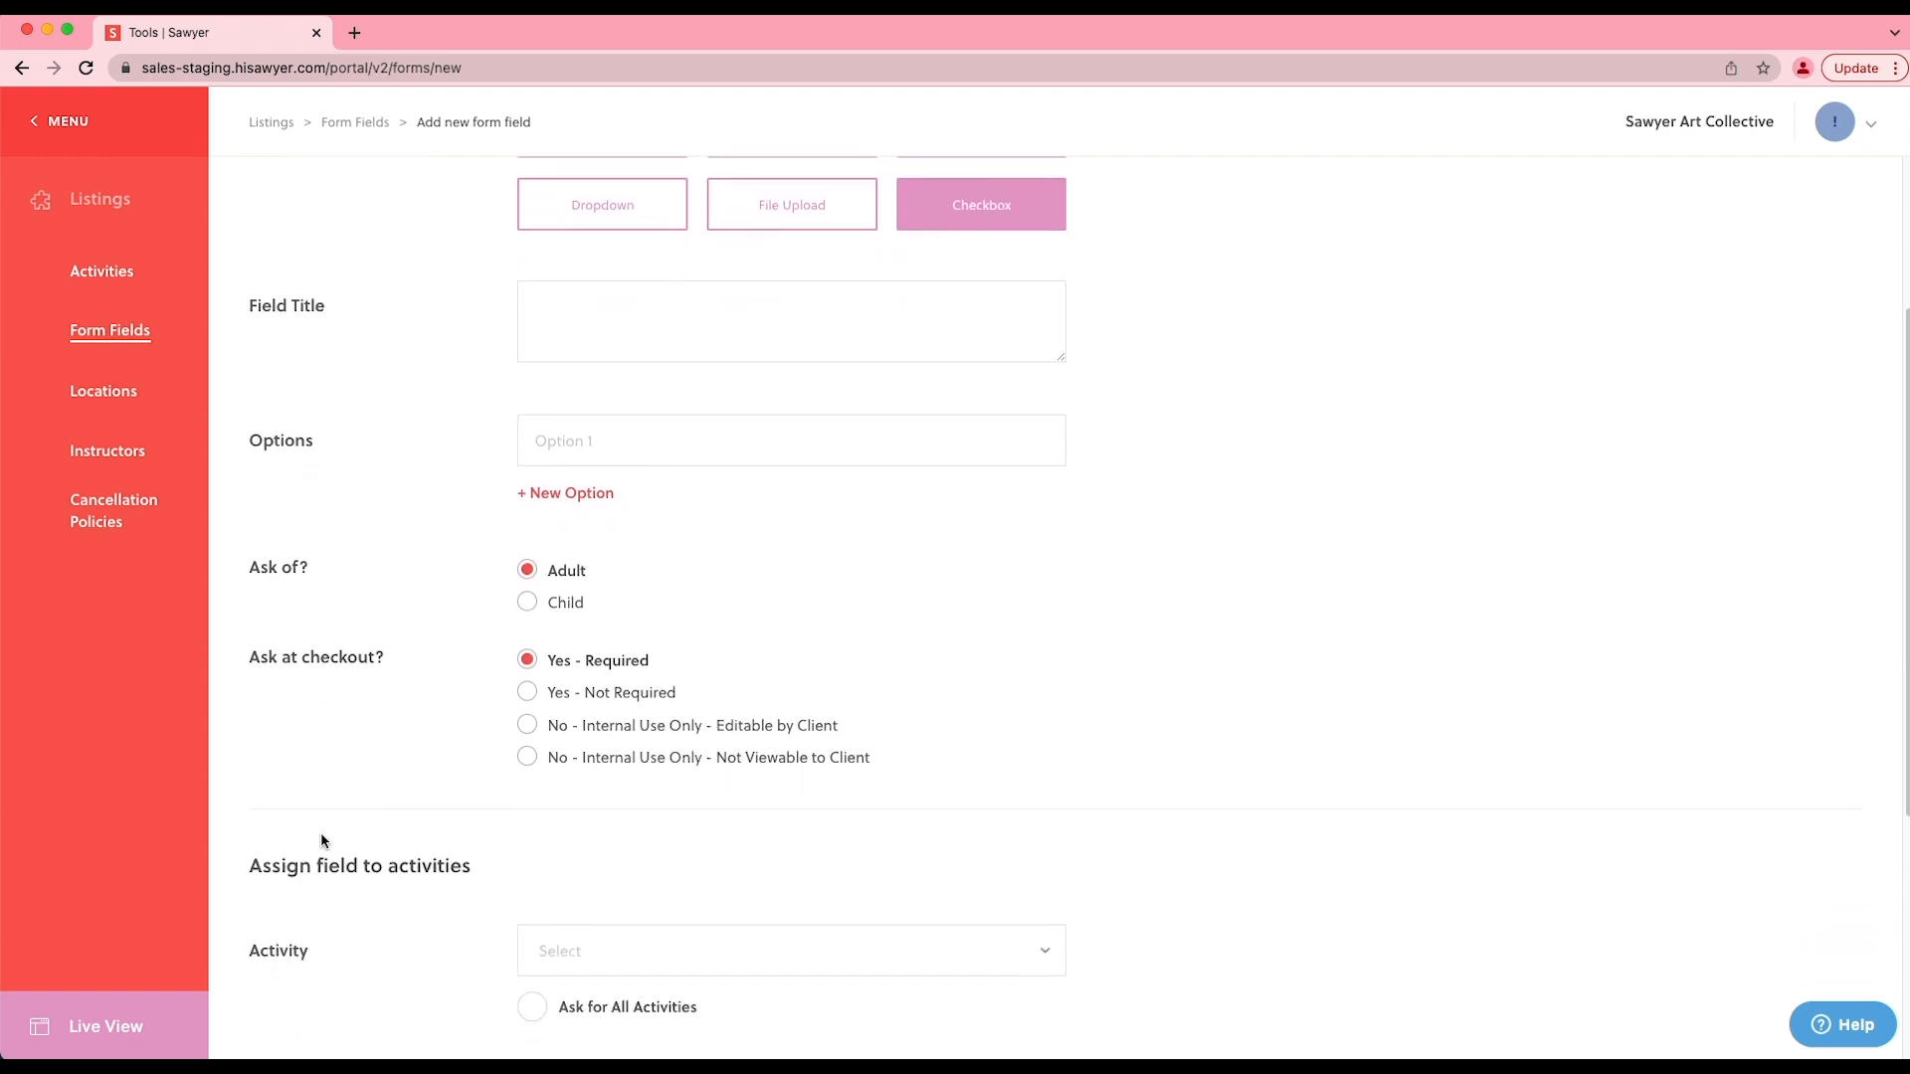
click(789, 881)
scroll(857, 872, down, 5)
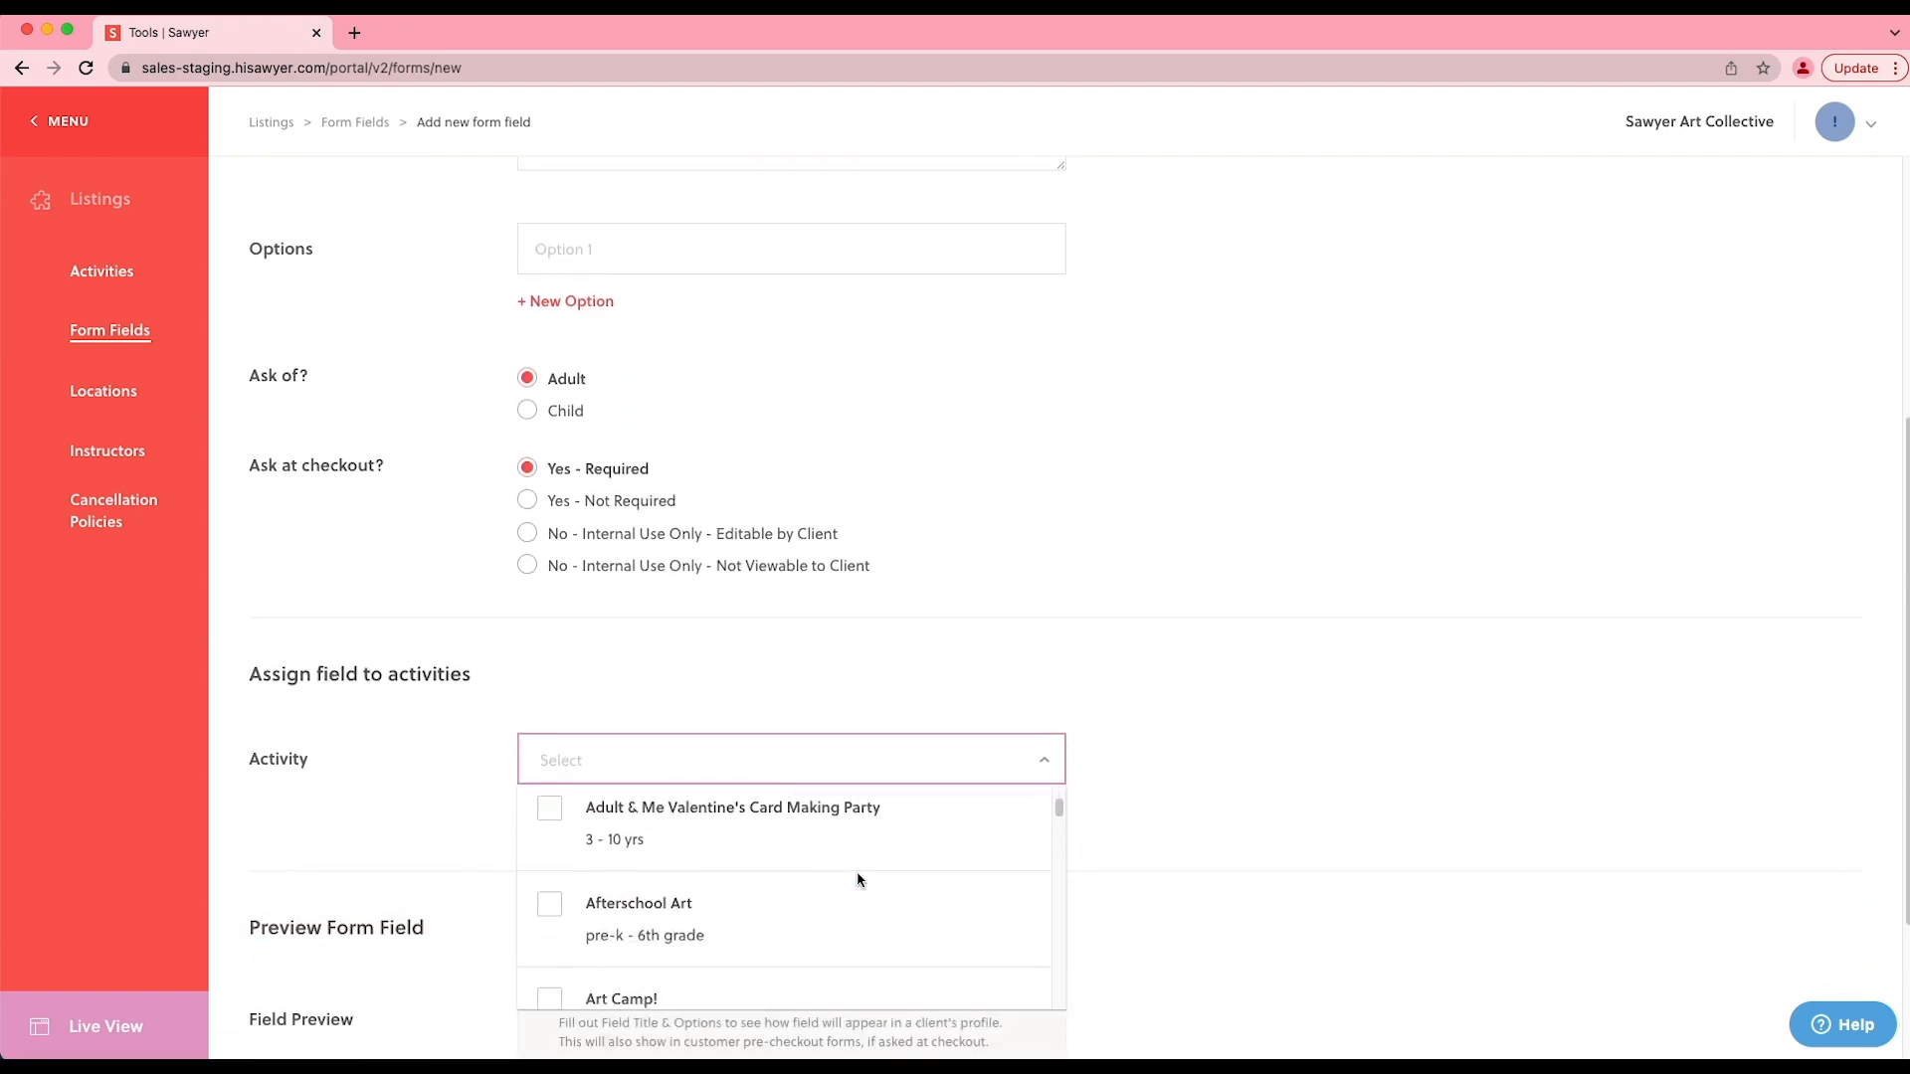
scroll(857, 872, down, 5)
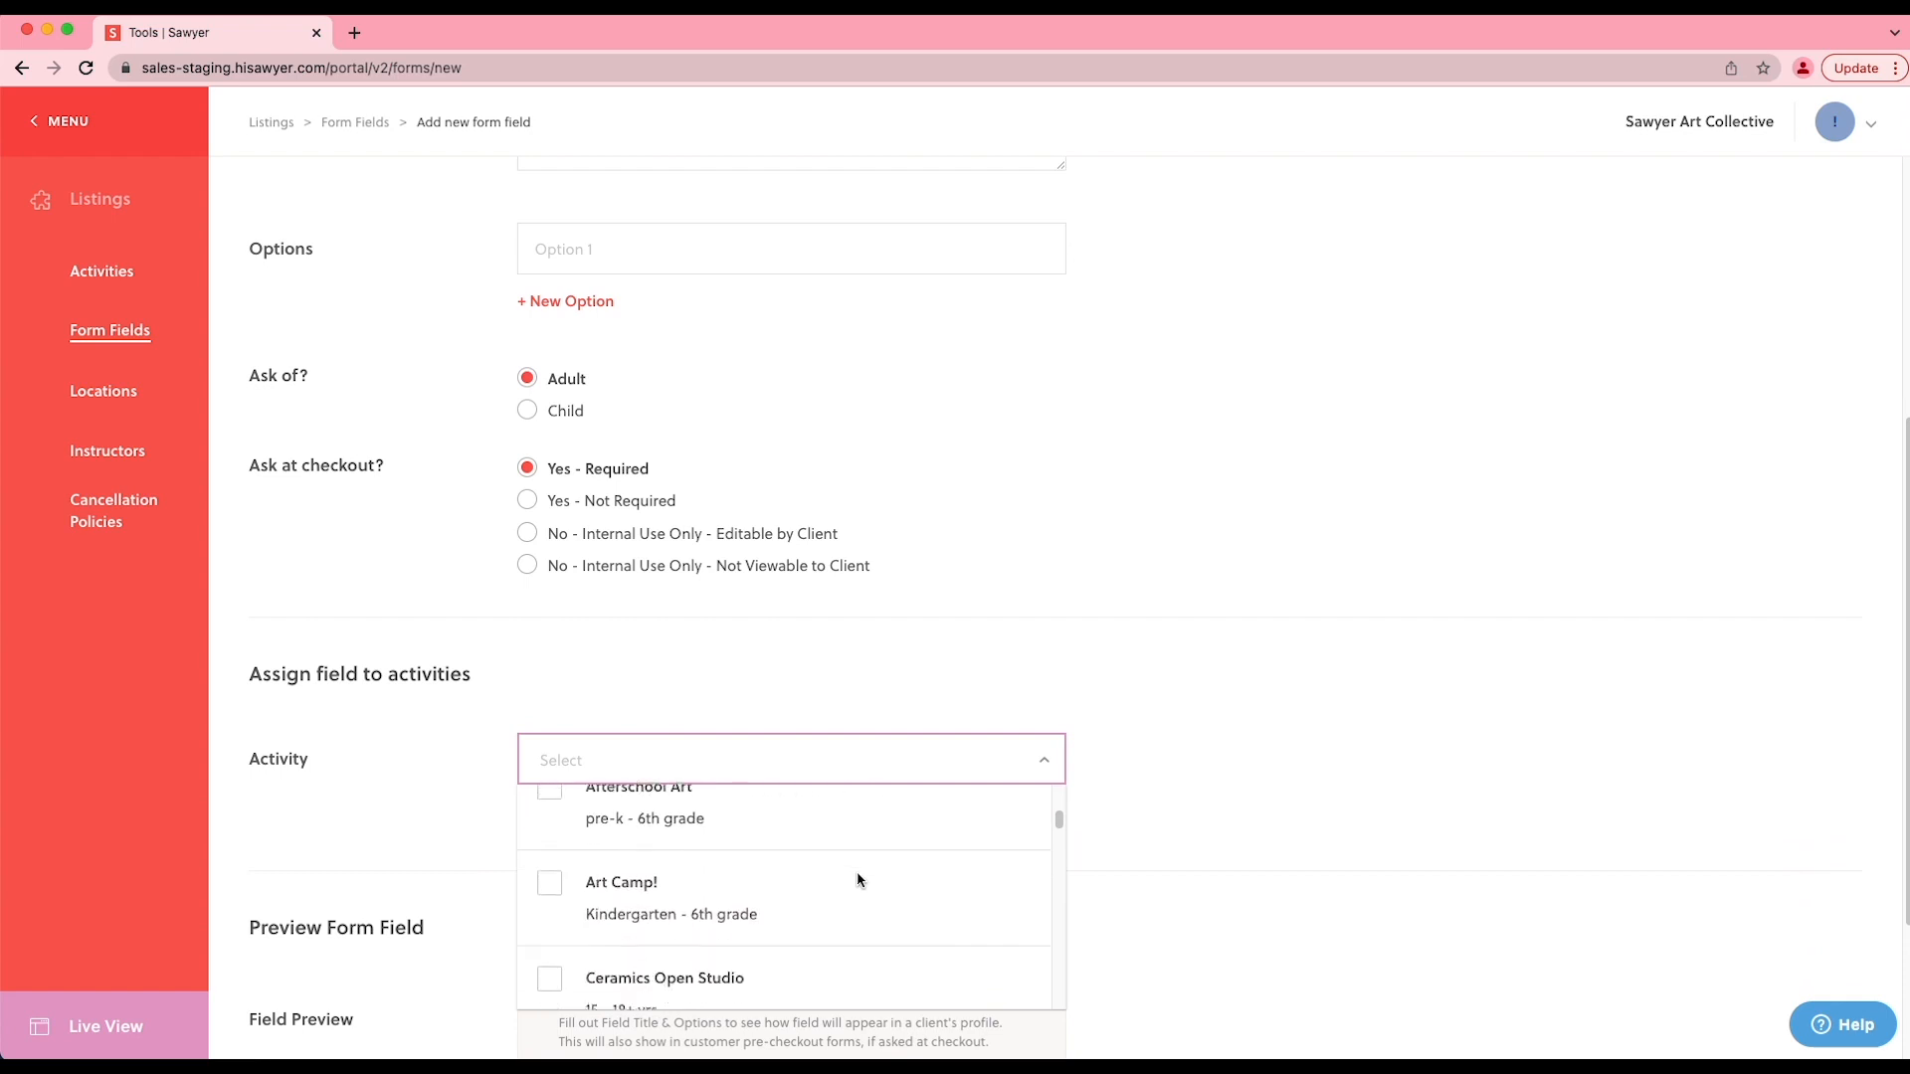
click(1121, 845)
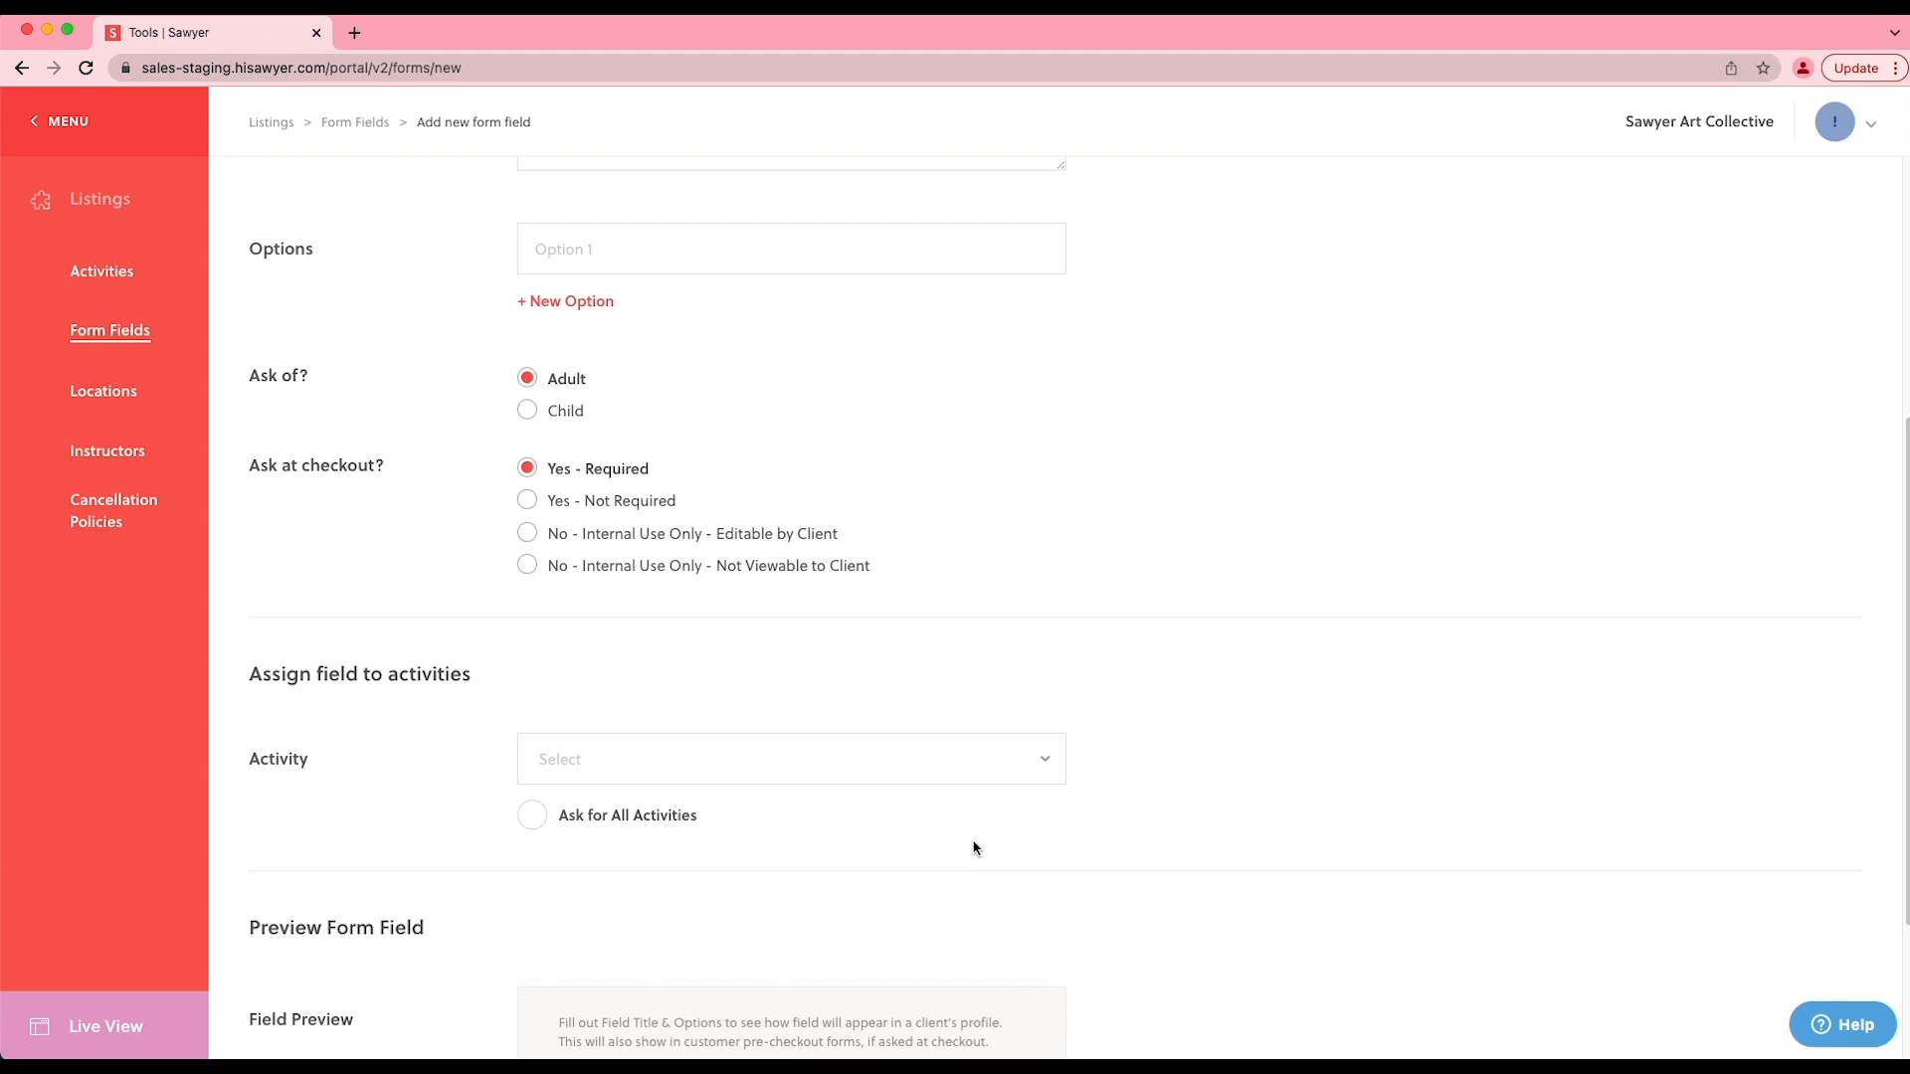
- Set the new field to be asked for all activities and save it
click(536, 815)
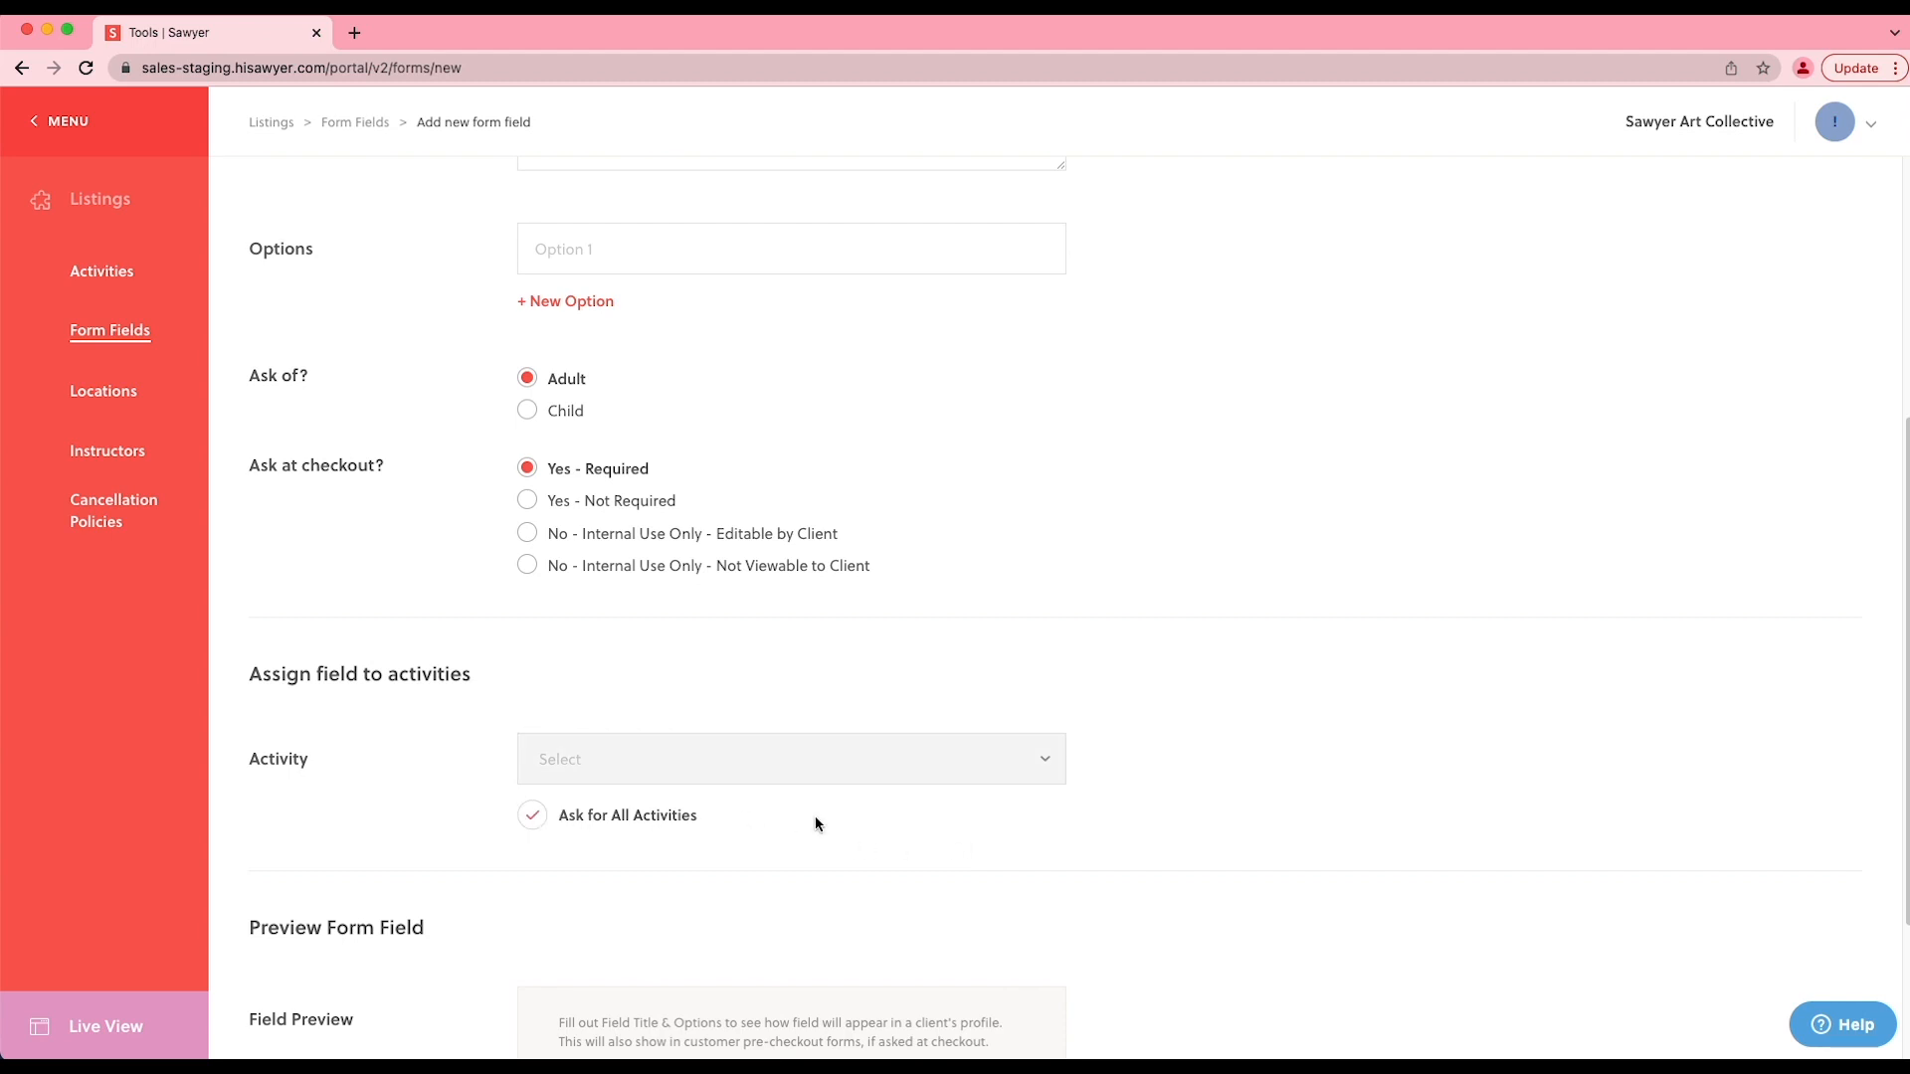
scroll(815, 823, down, 5)
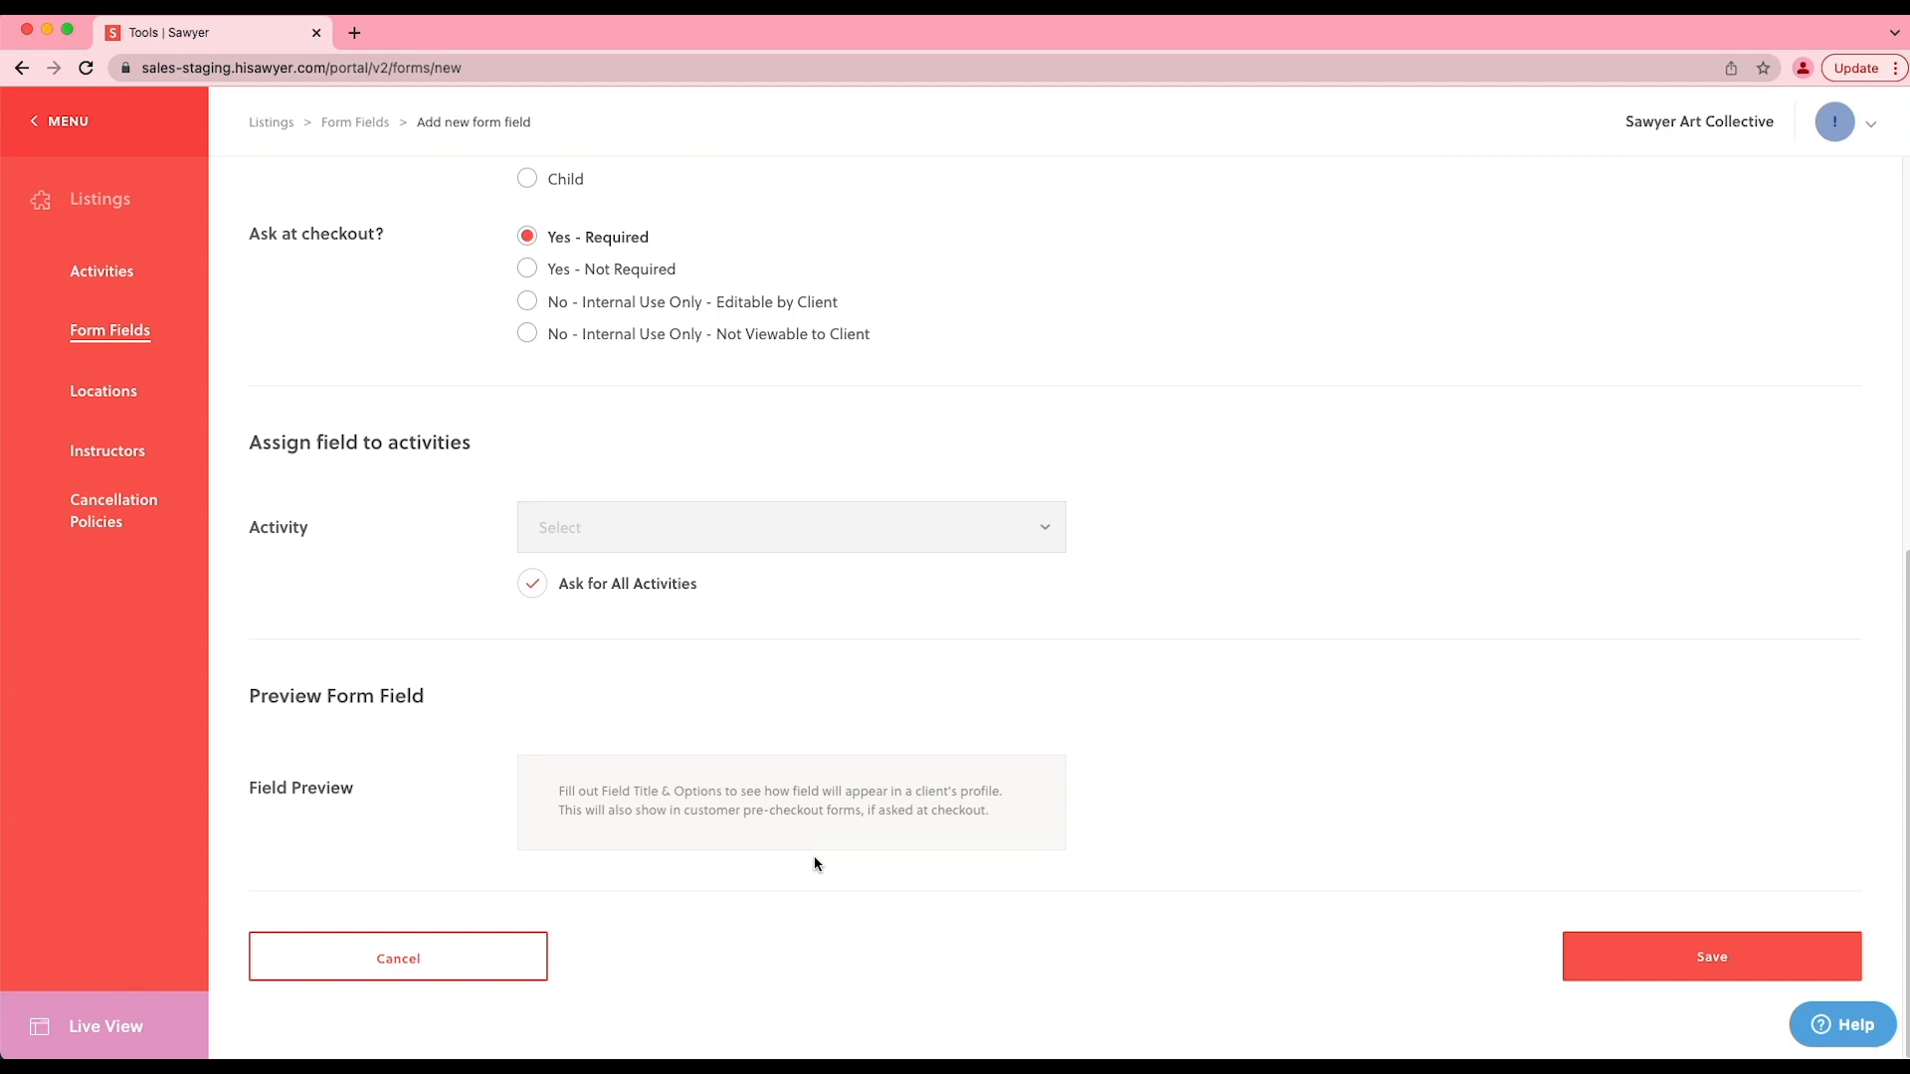
click(1627, 959)
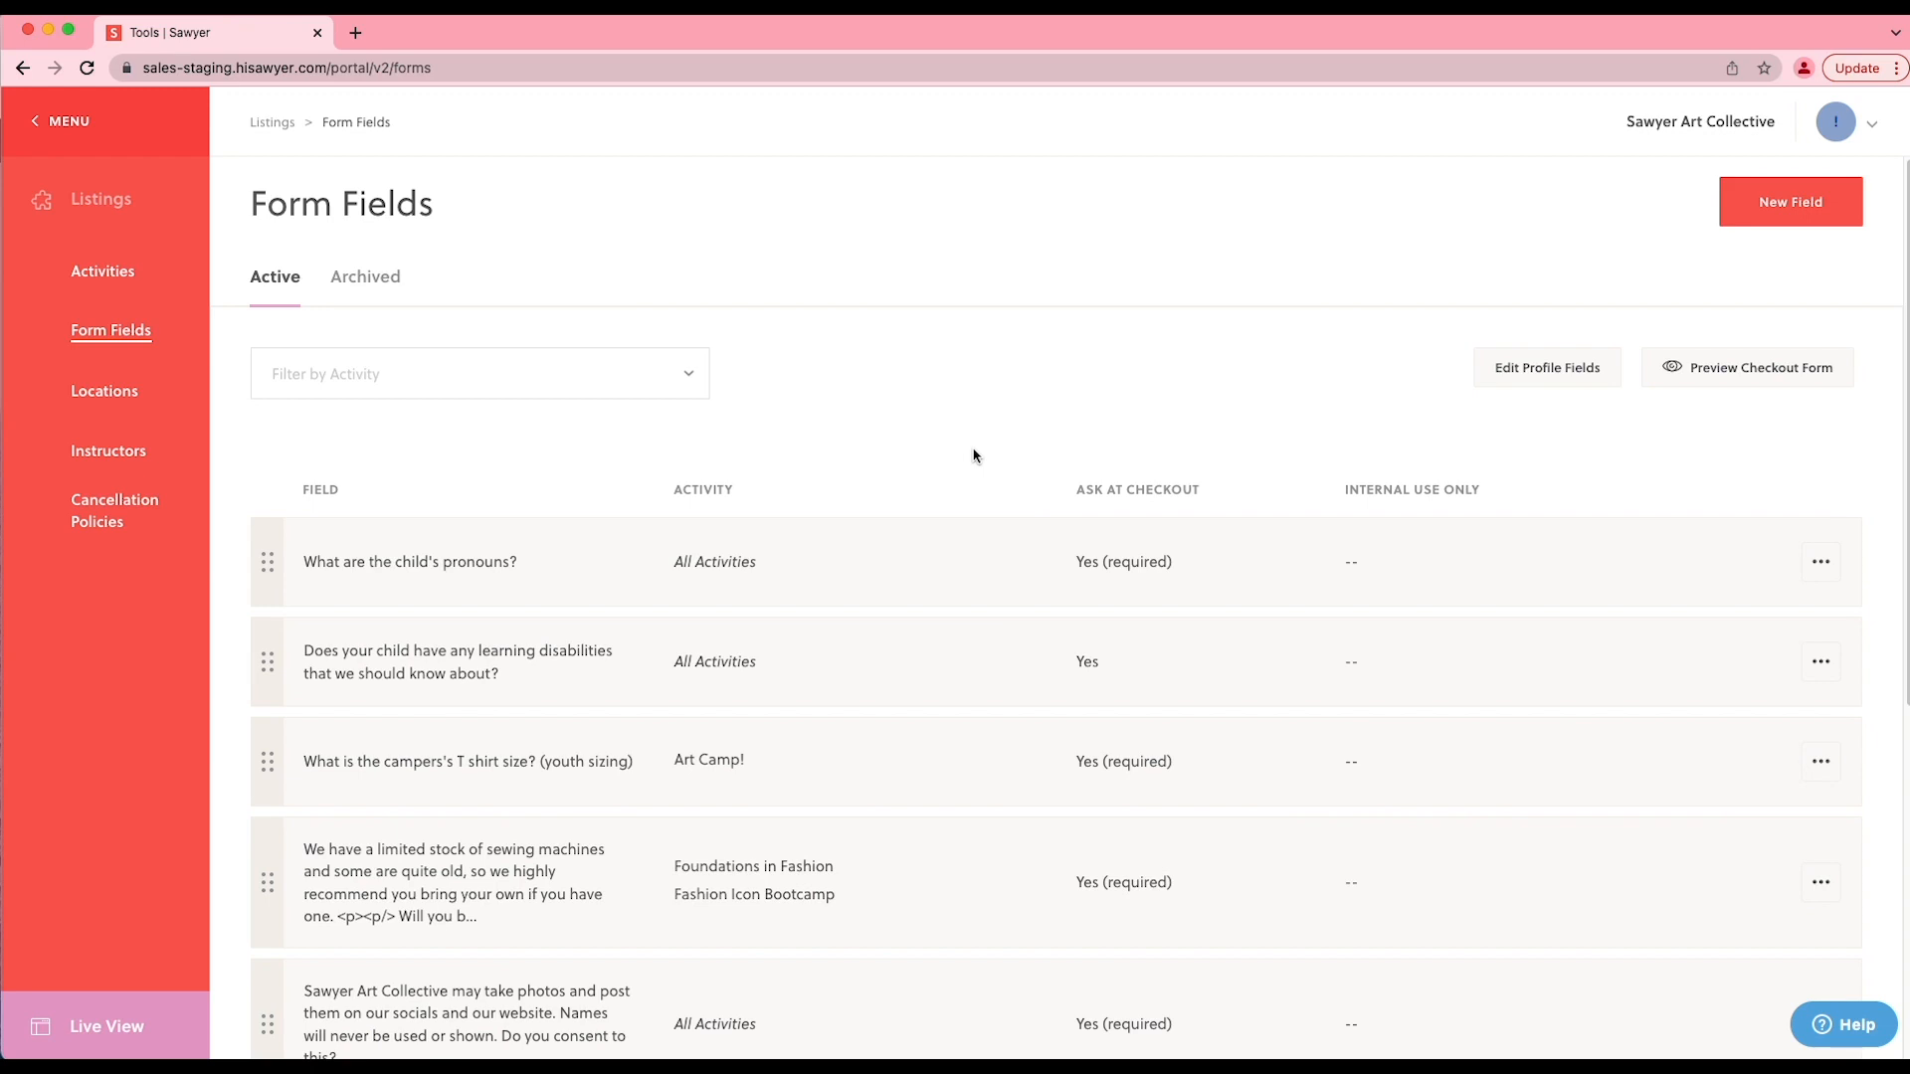
- Archive the camper T shirt size field assigned to Art Camp! and show the archived form fields
click(1812, 759)
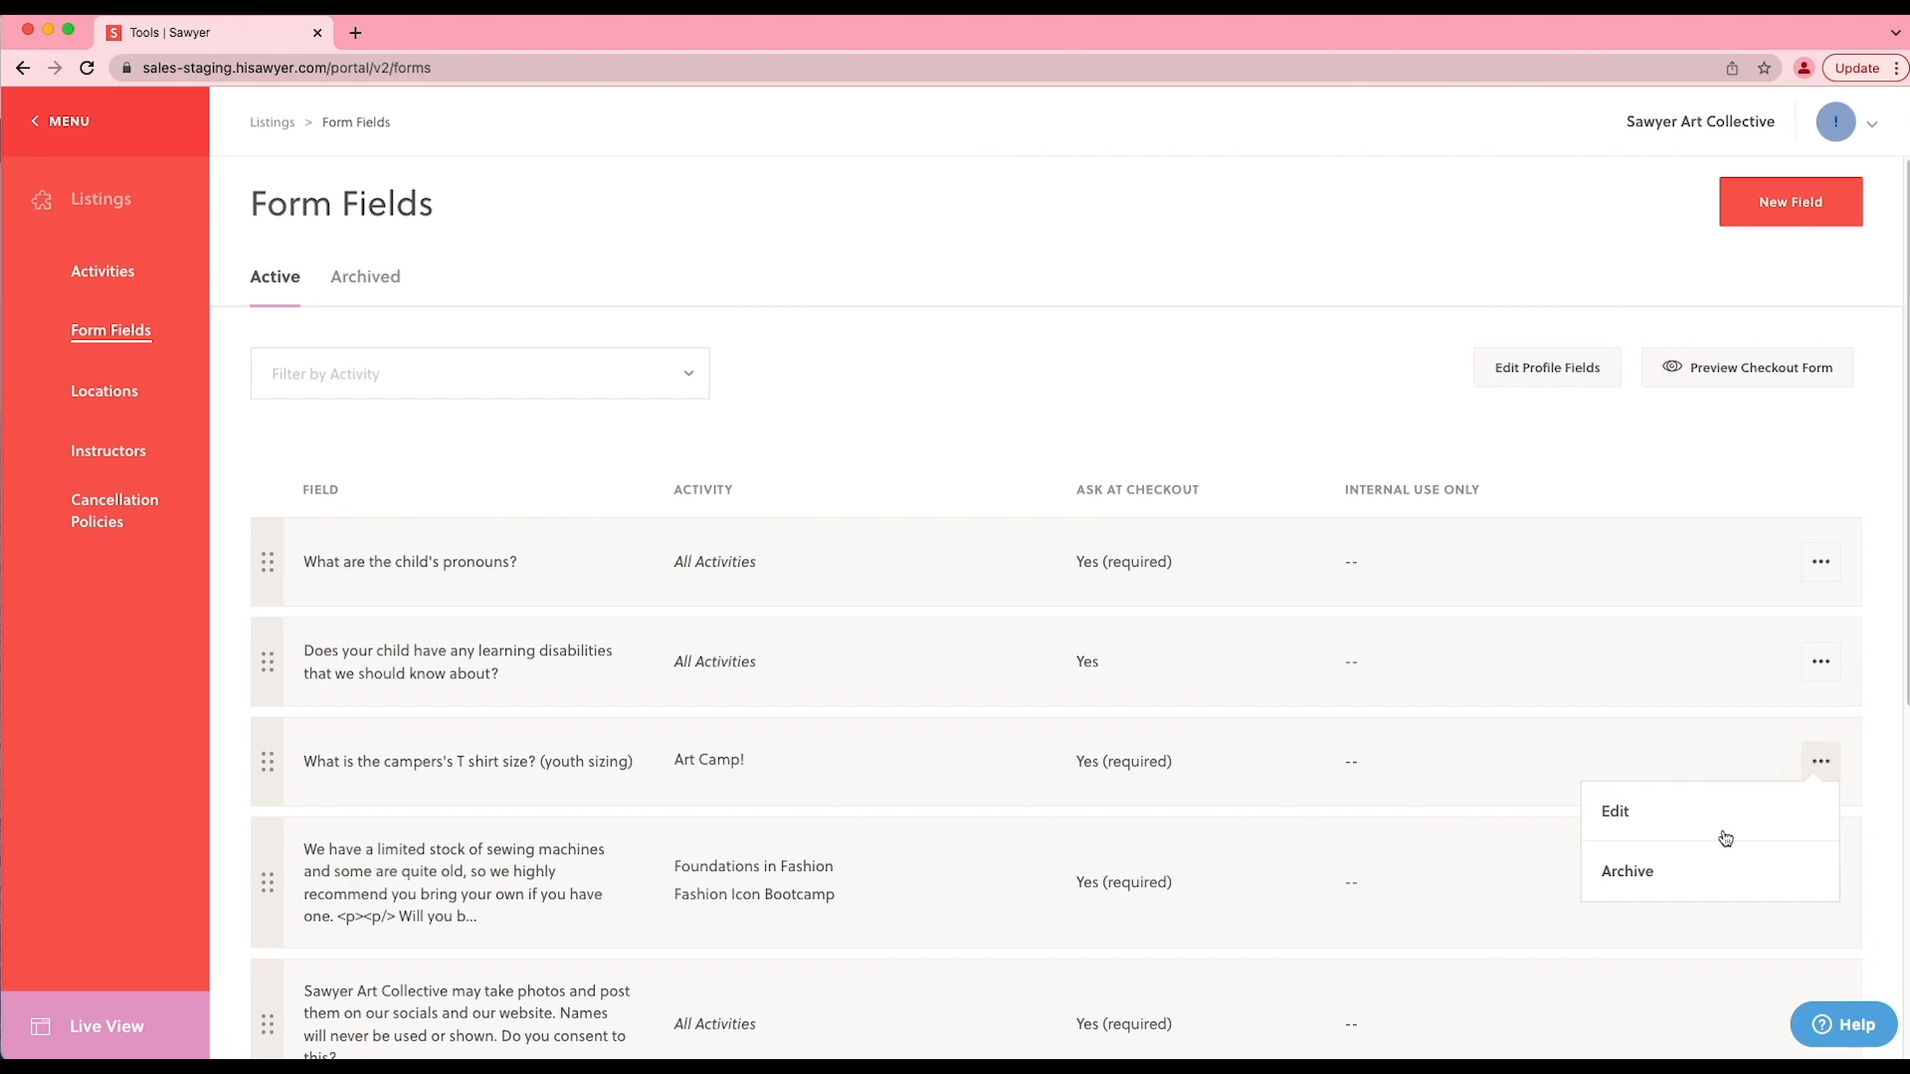
click(1639, 873)
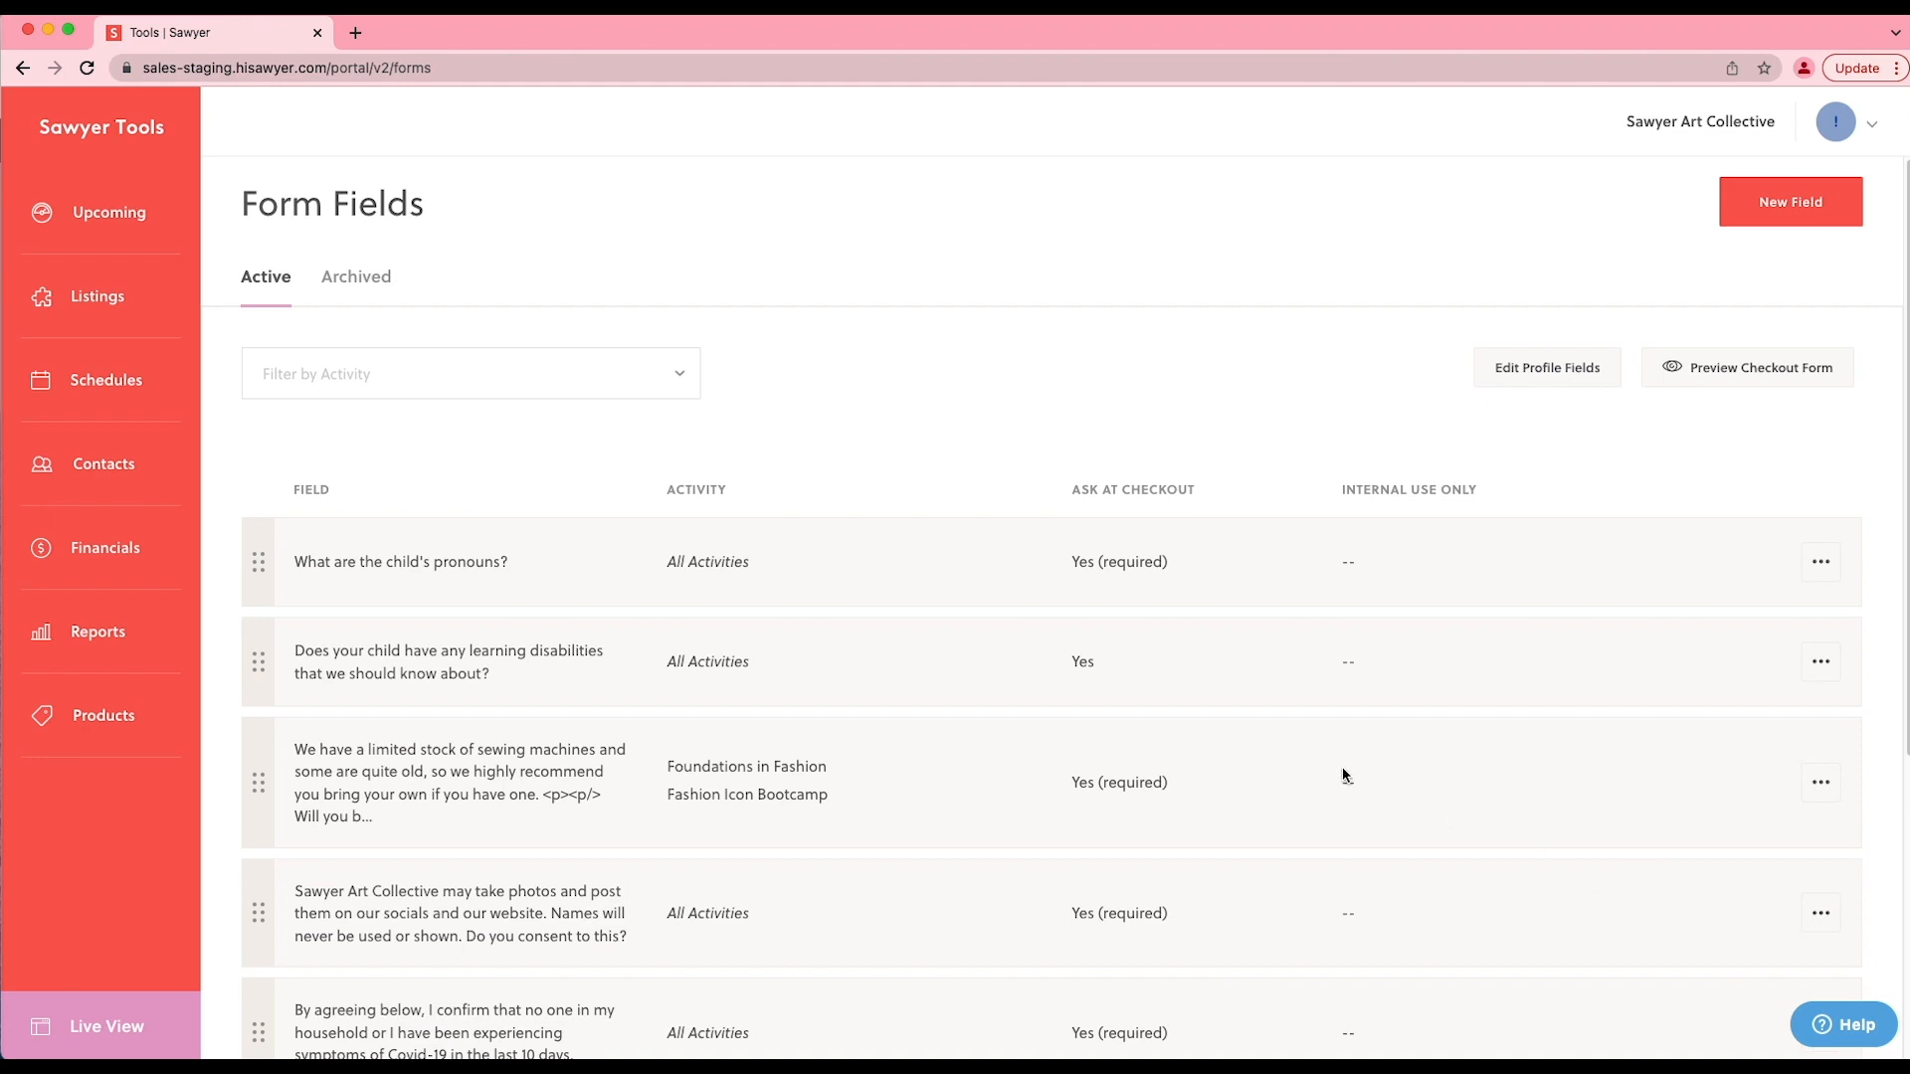
click(376, 288)
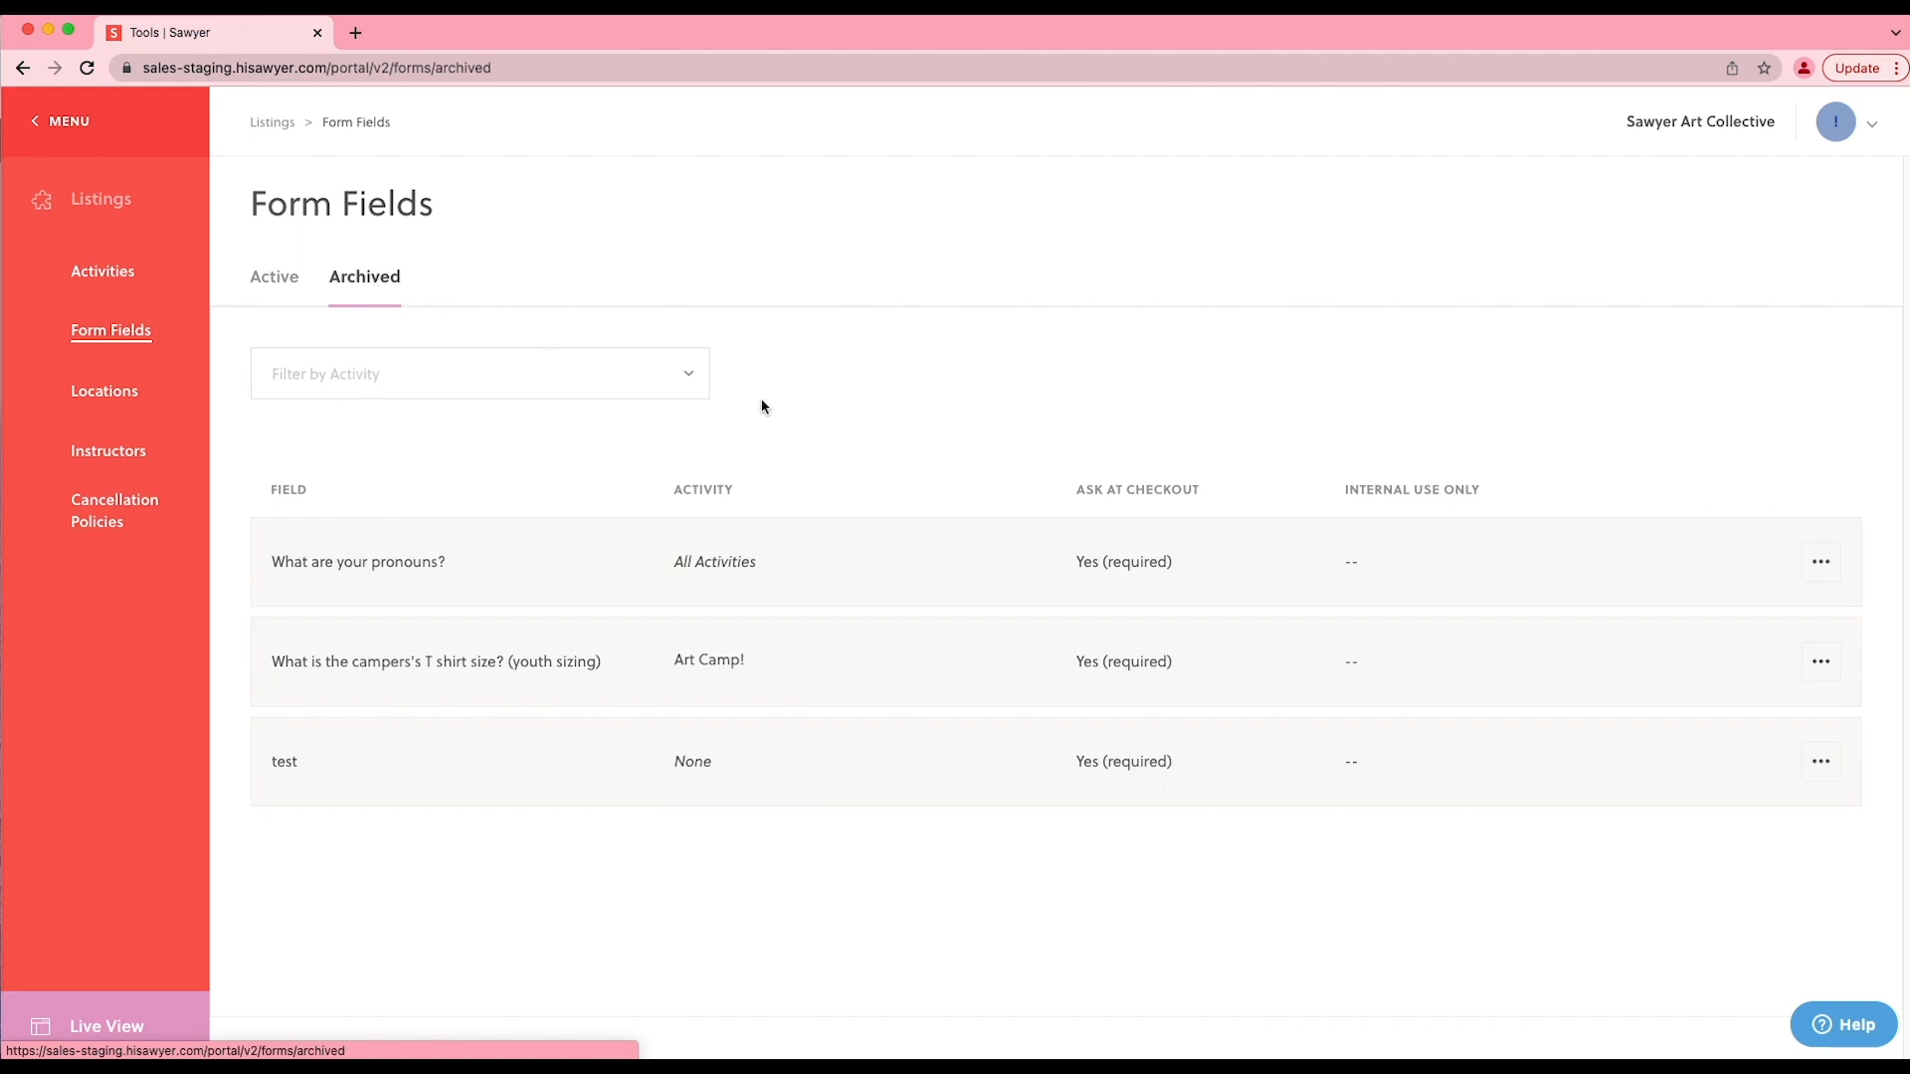
- Unarchive the camper T shirt size field and return to the active form fields
click(1807, 668)
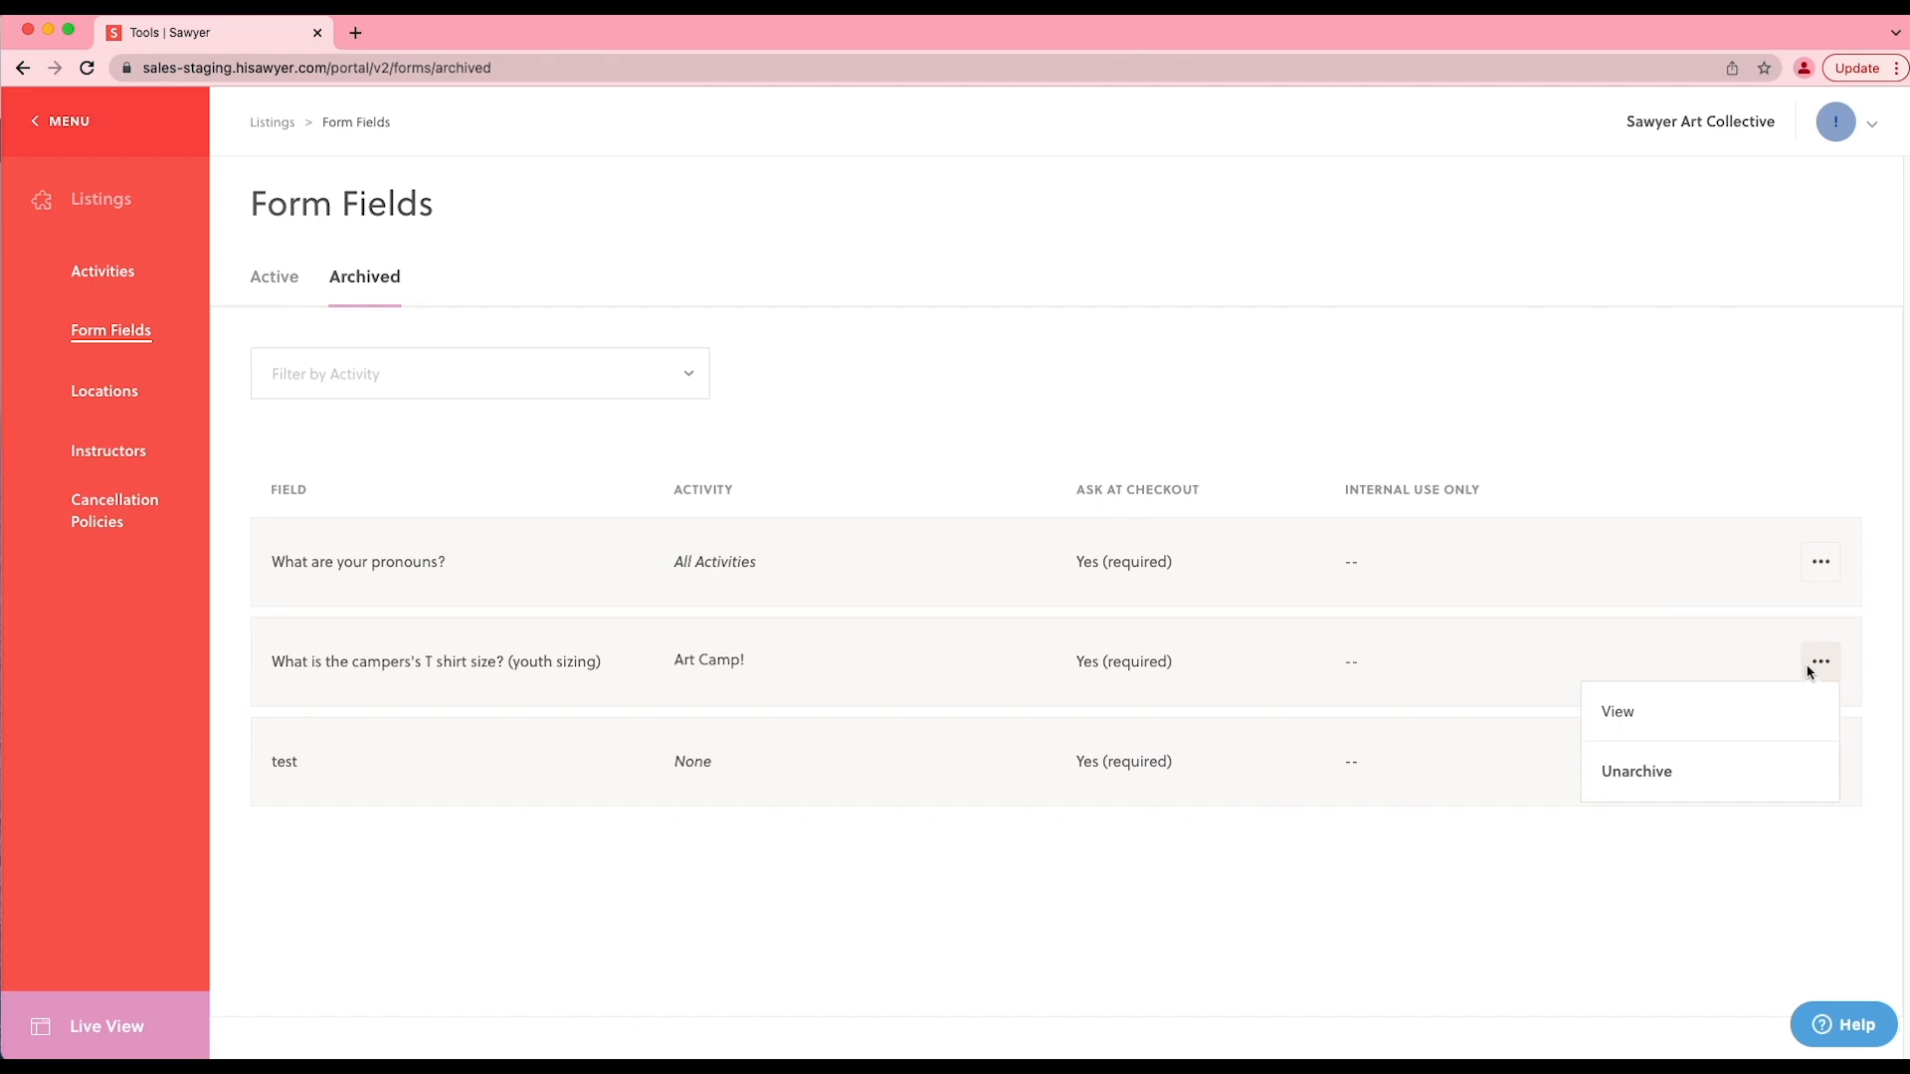
click(1652, 775)
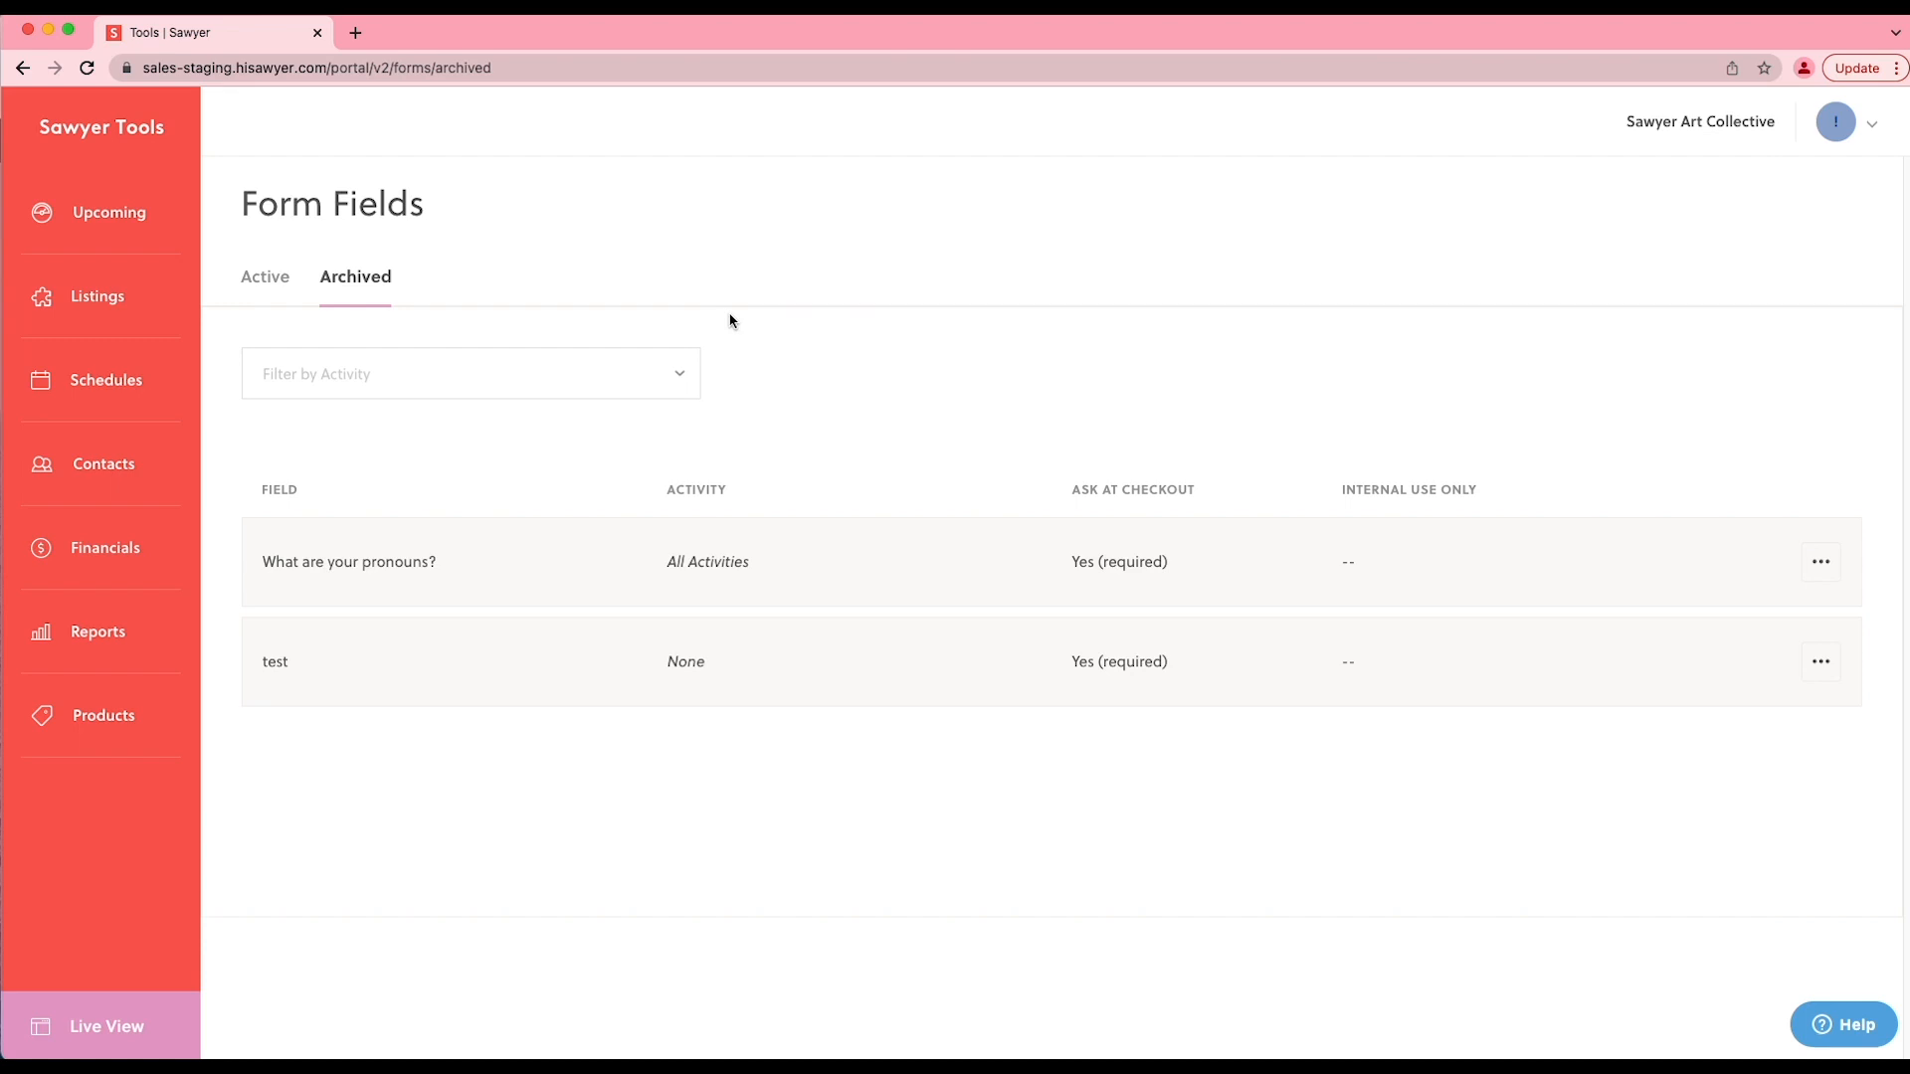
click(271, 278)
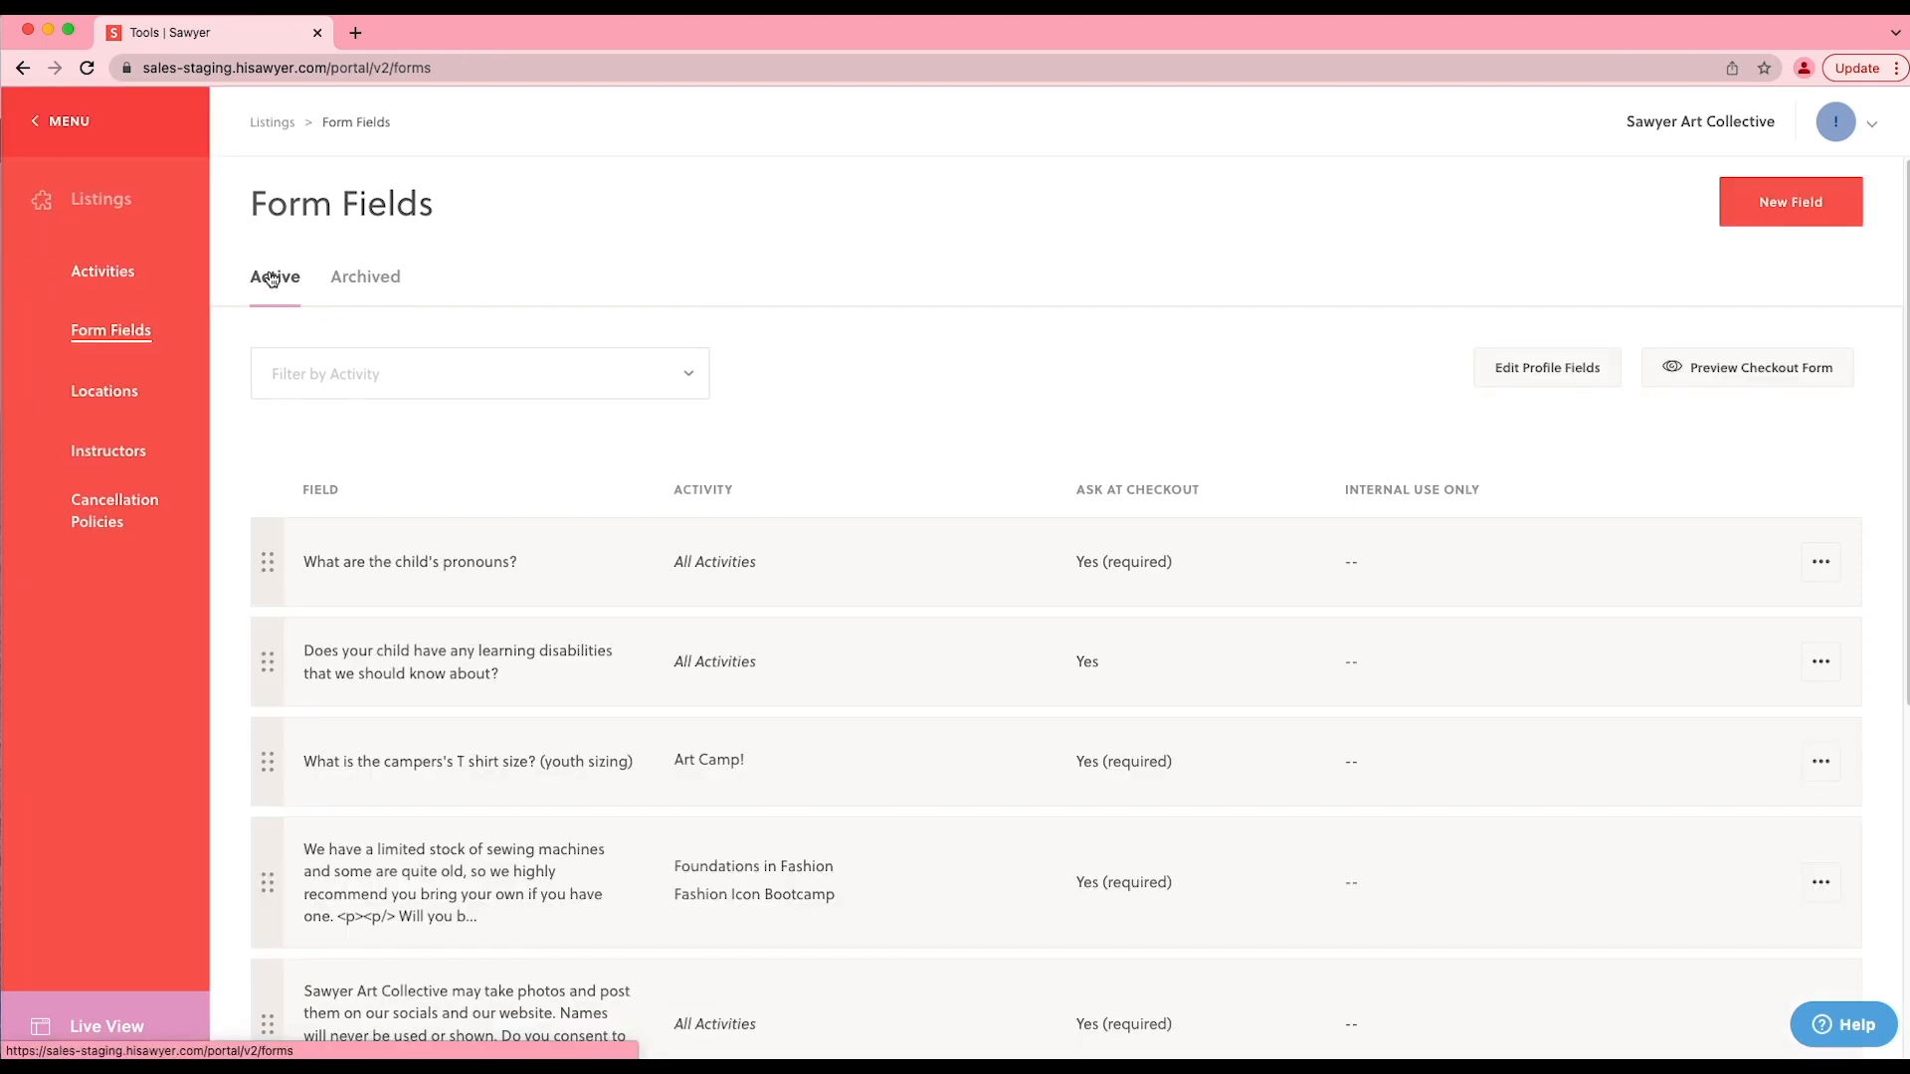
- Generate a preview of the checkout form for the Art Camp! activity
click(1679, 376)
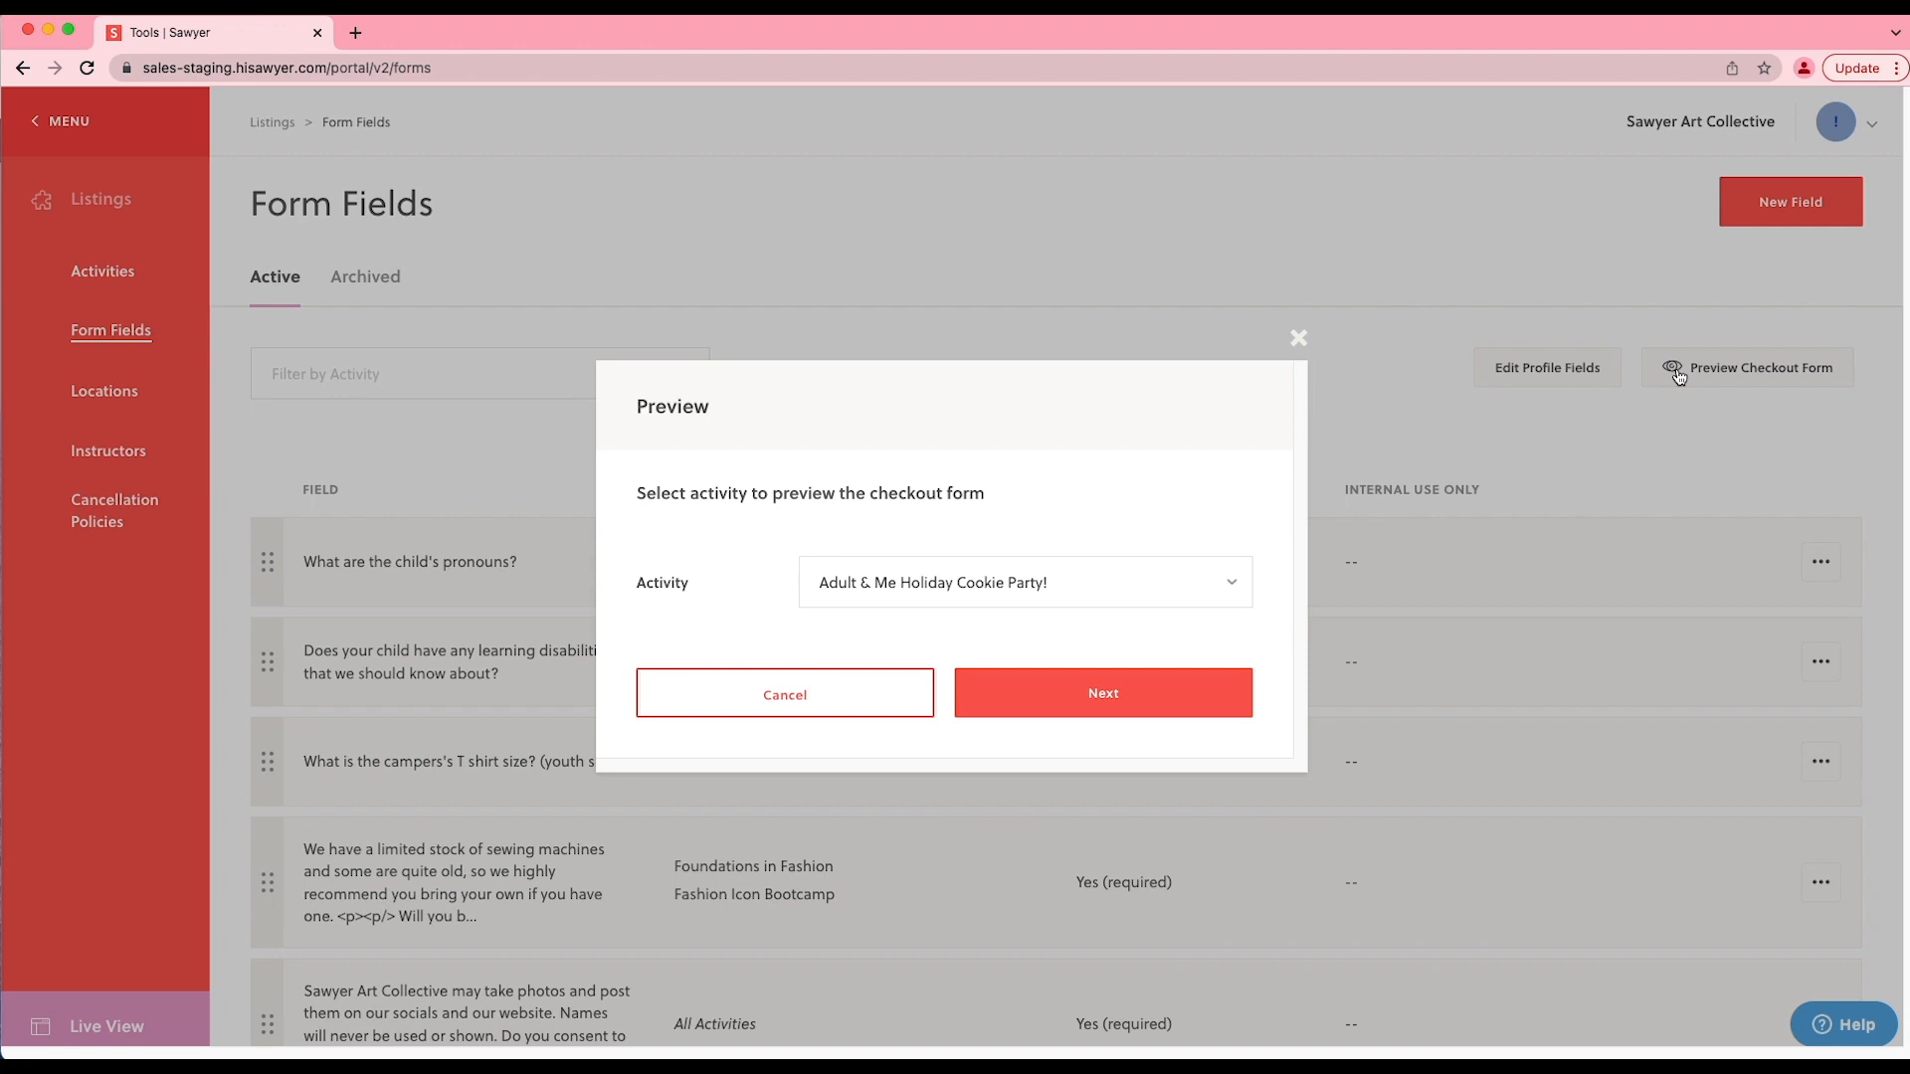
click(1224, 587)
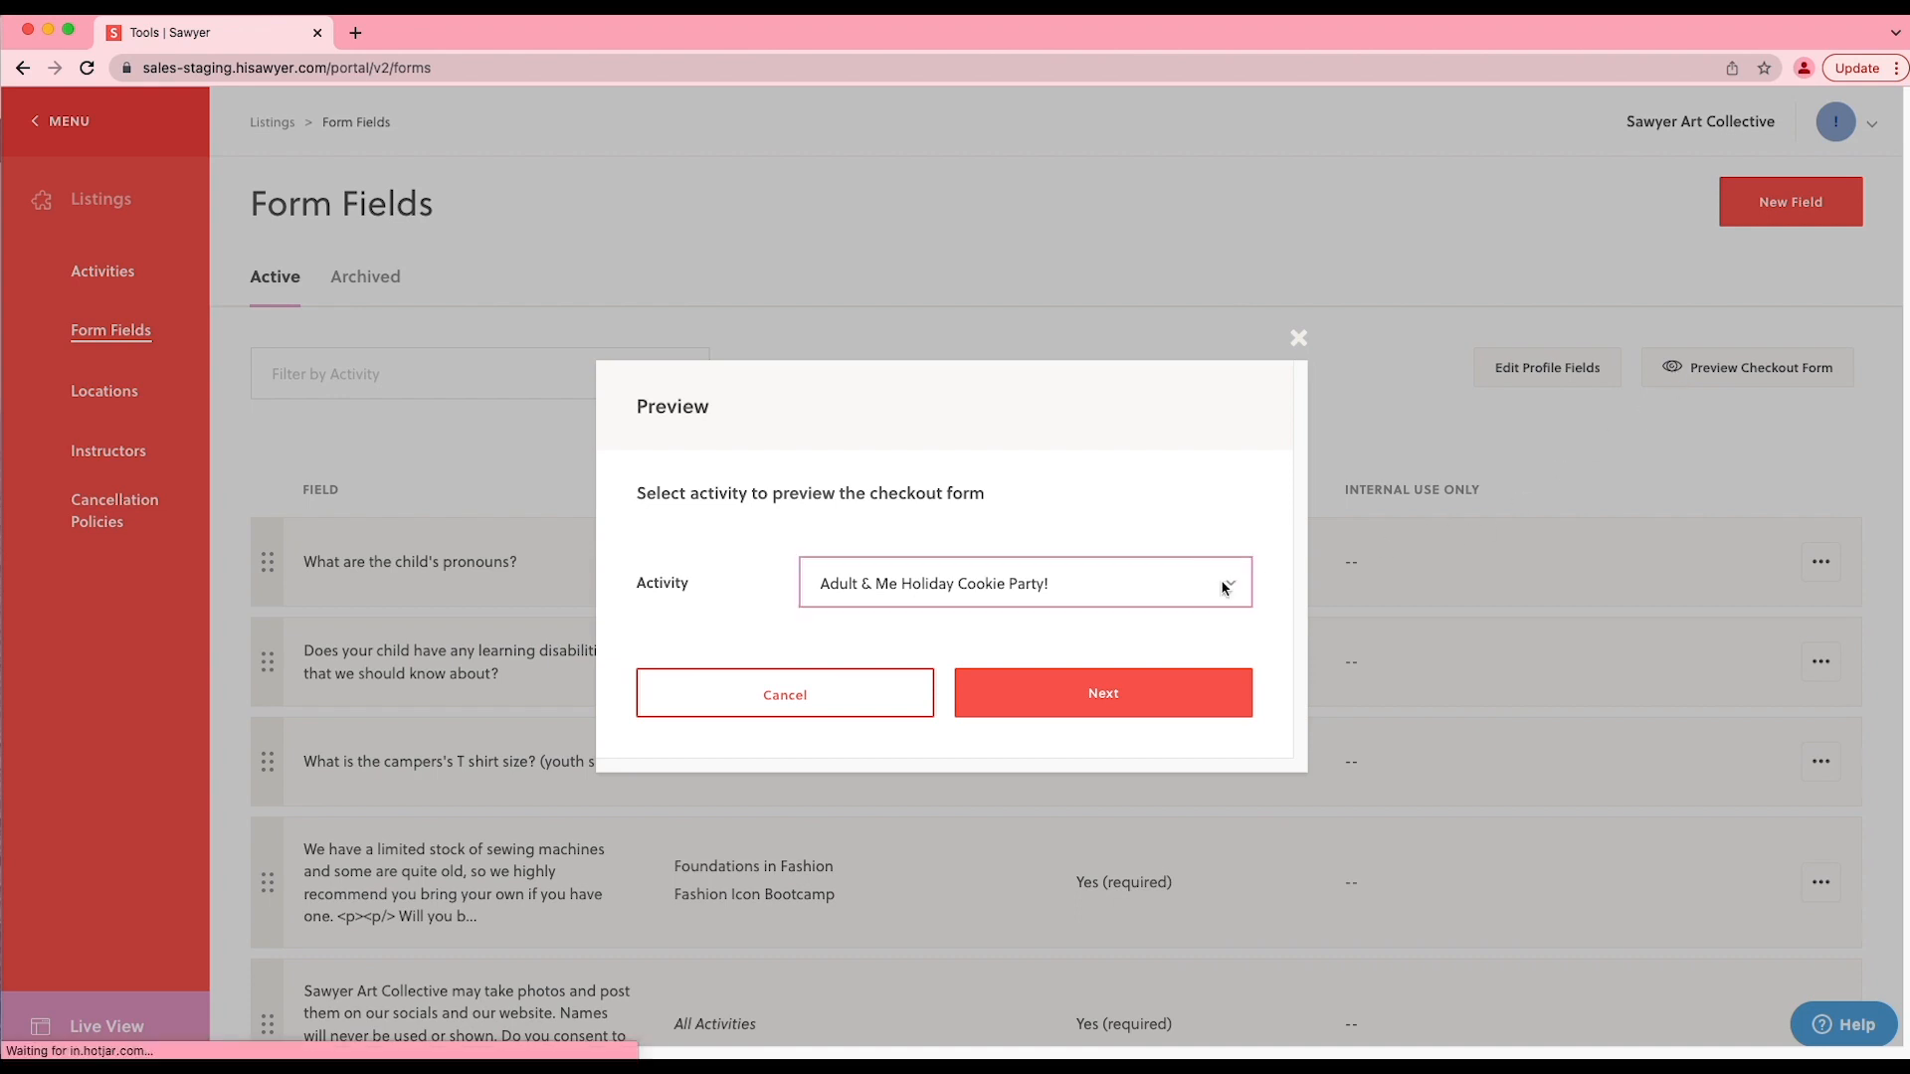
scroll(1062, 647, down, 1)
scroll(1062, 647, down, 3)
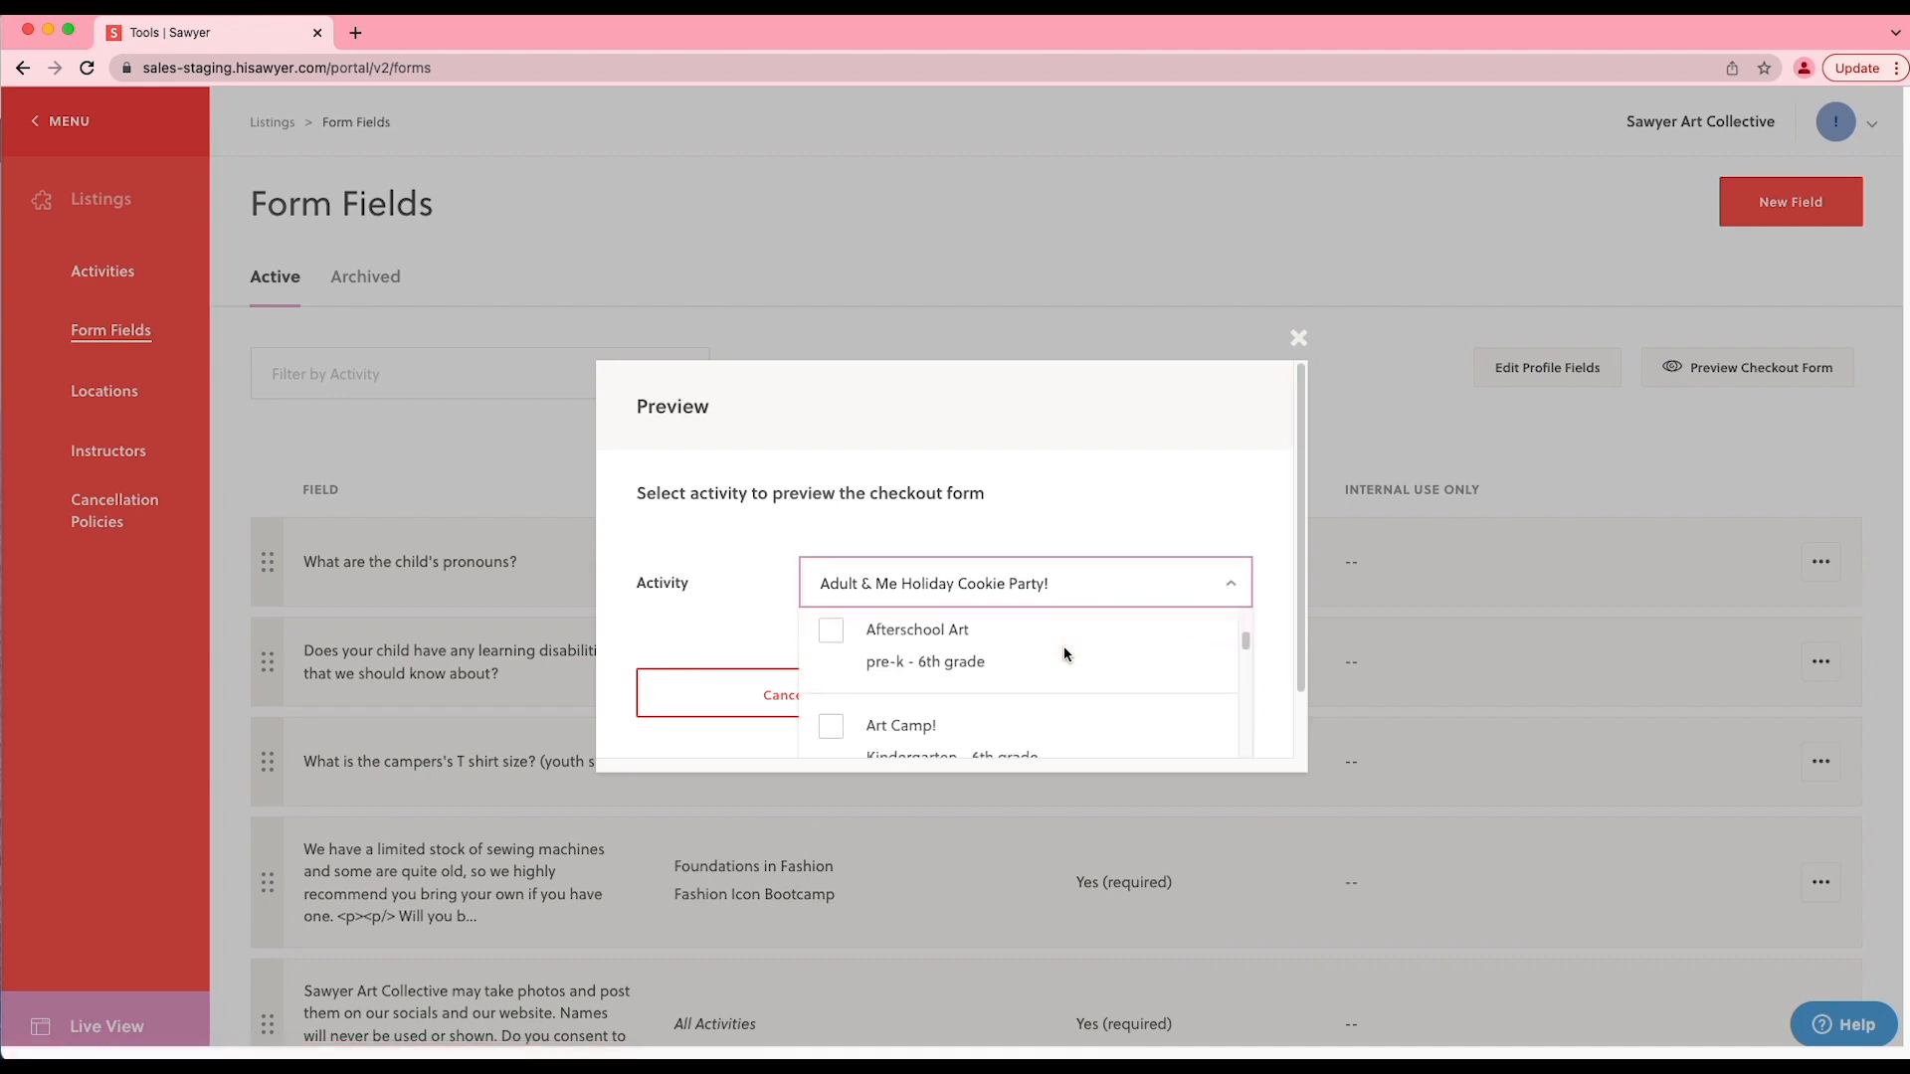
click(1059, 664)
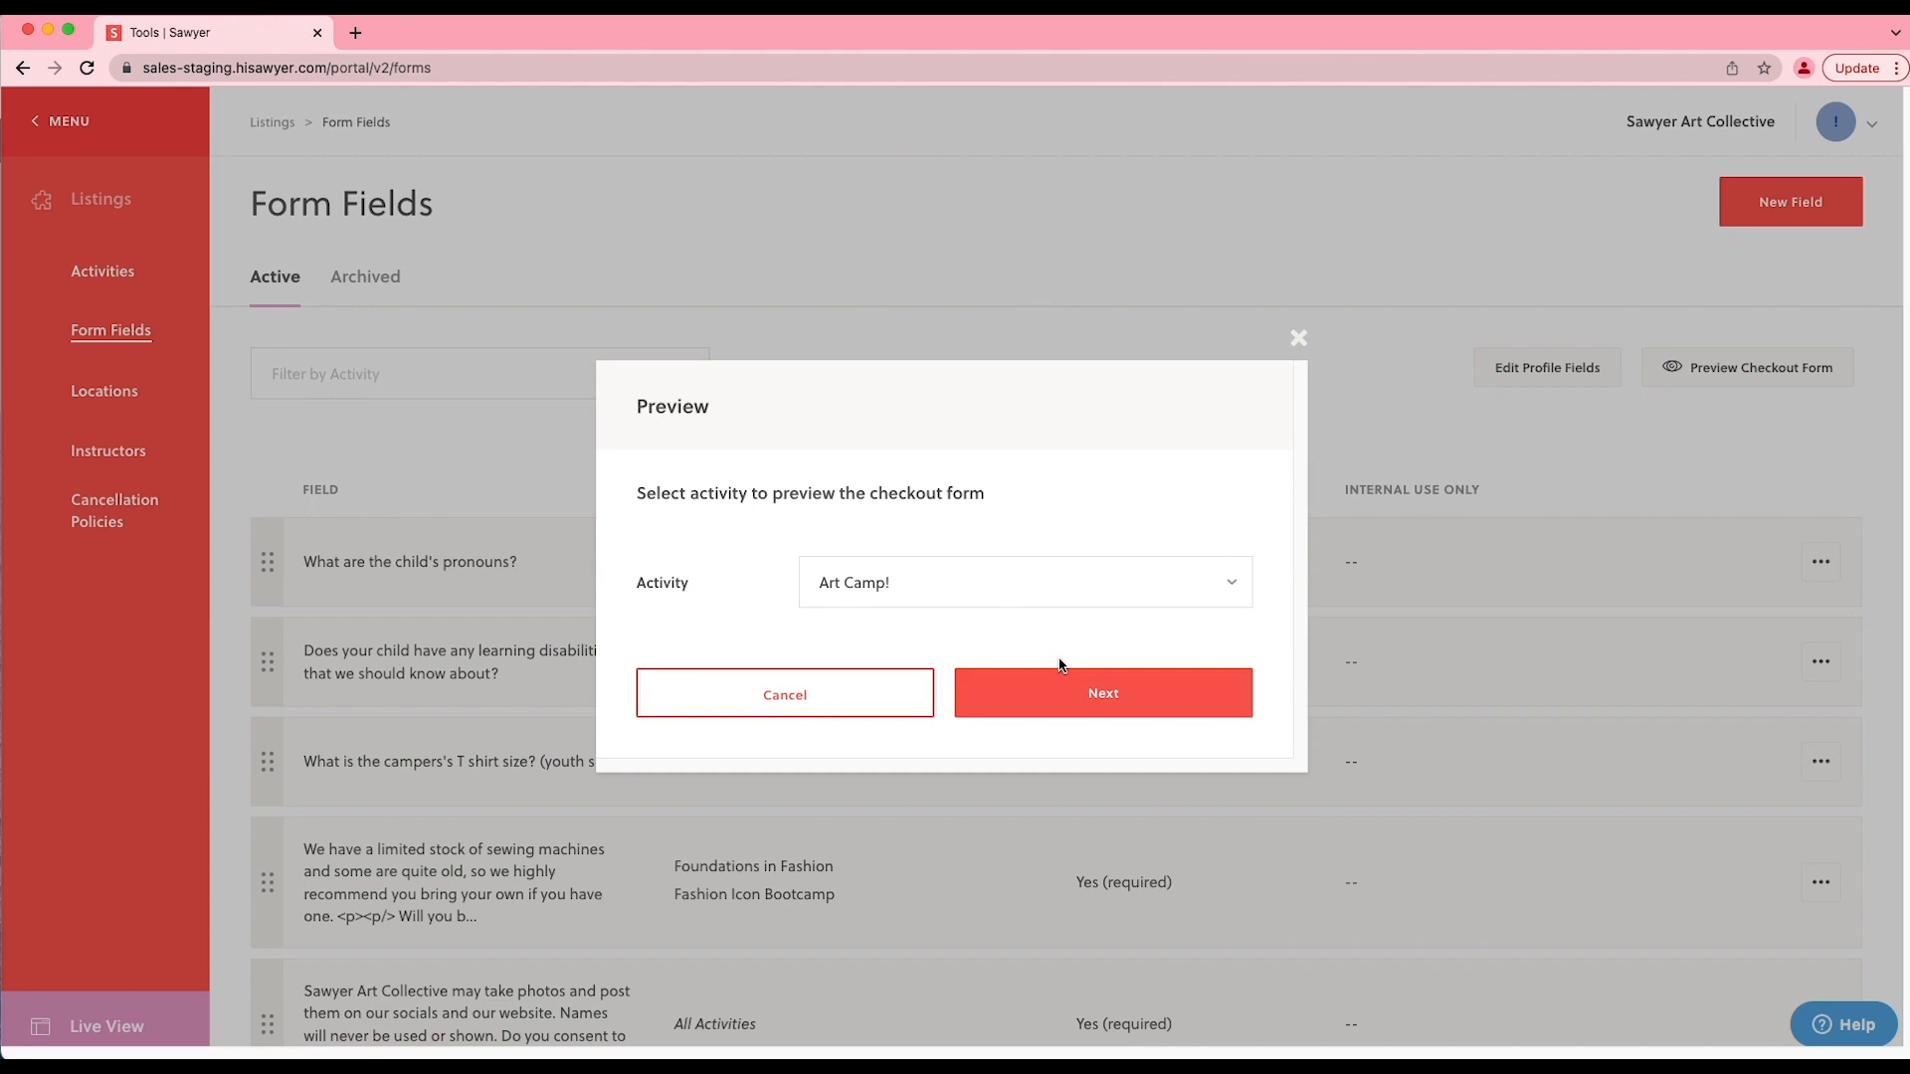
click(1080, 693)
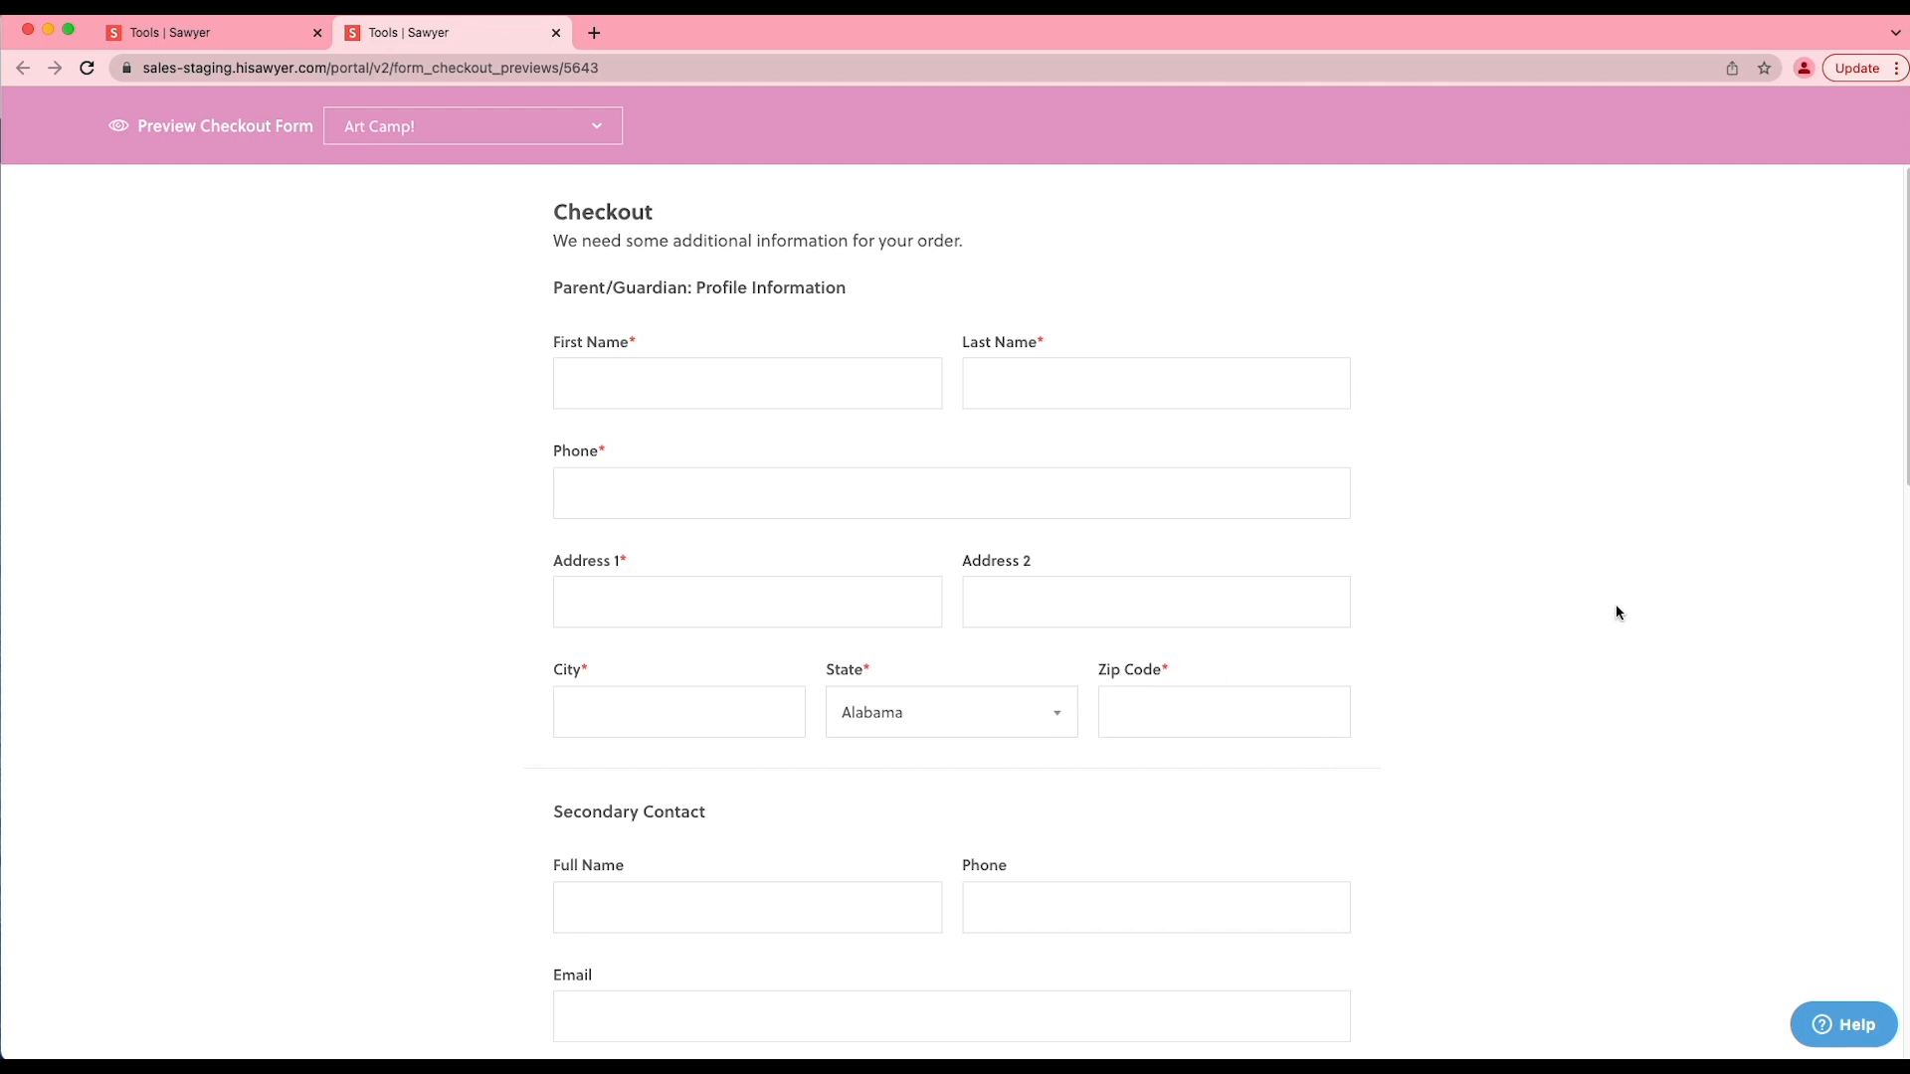
- Examine the Art Camp! checkout form down to the child's profile questions, and check which other activities can be previewed
scroll(1621, 624, down, 3)
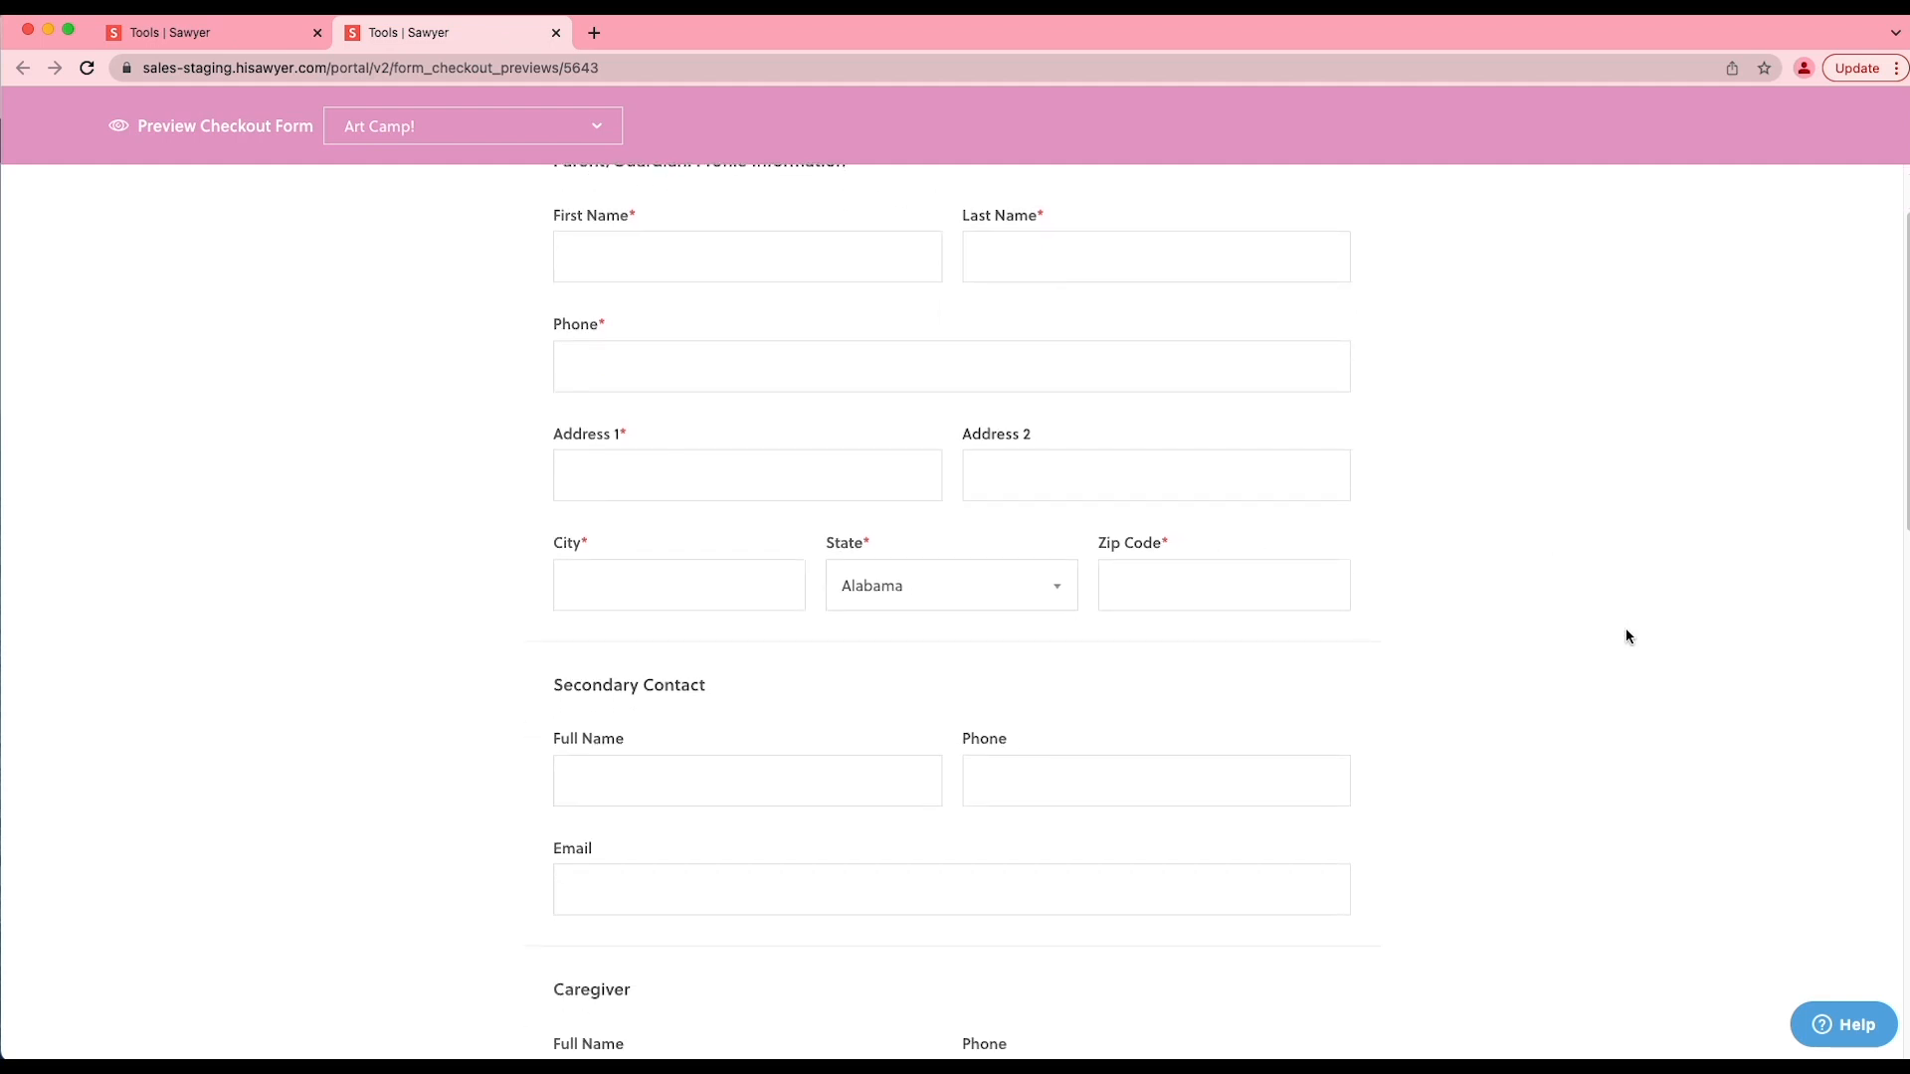
scroll(1627, 635, down, 6)
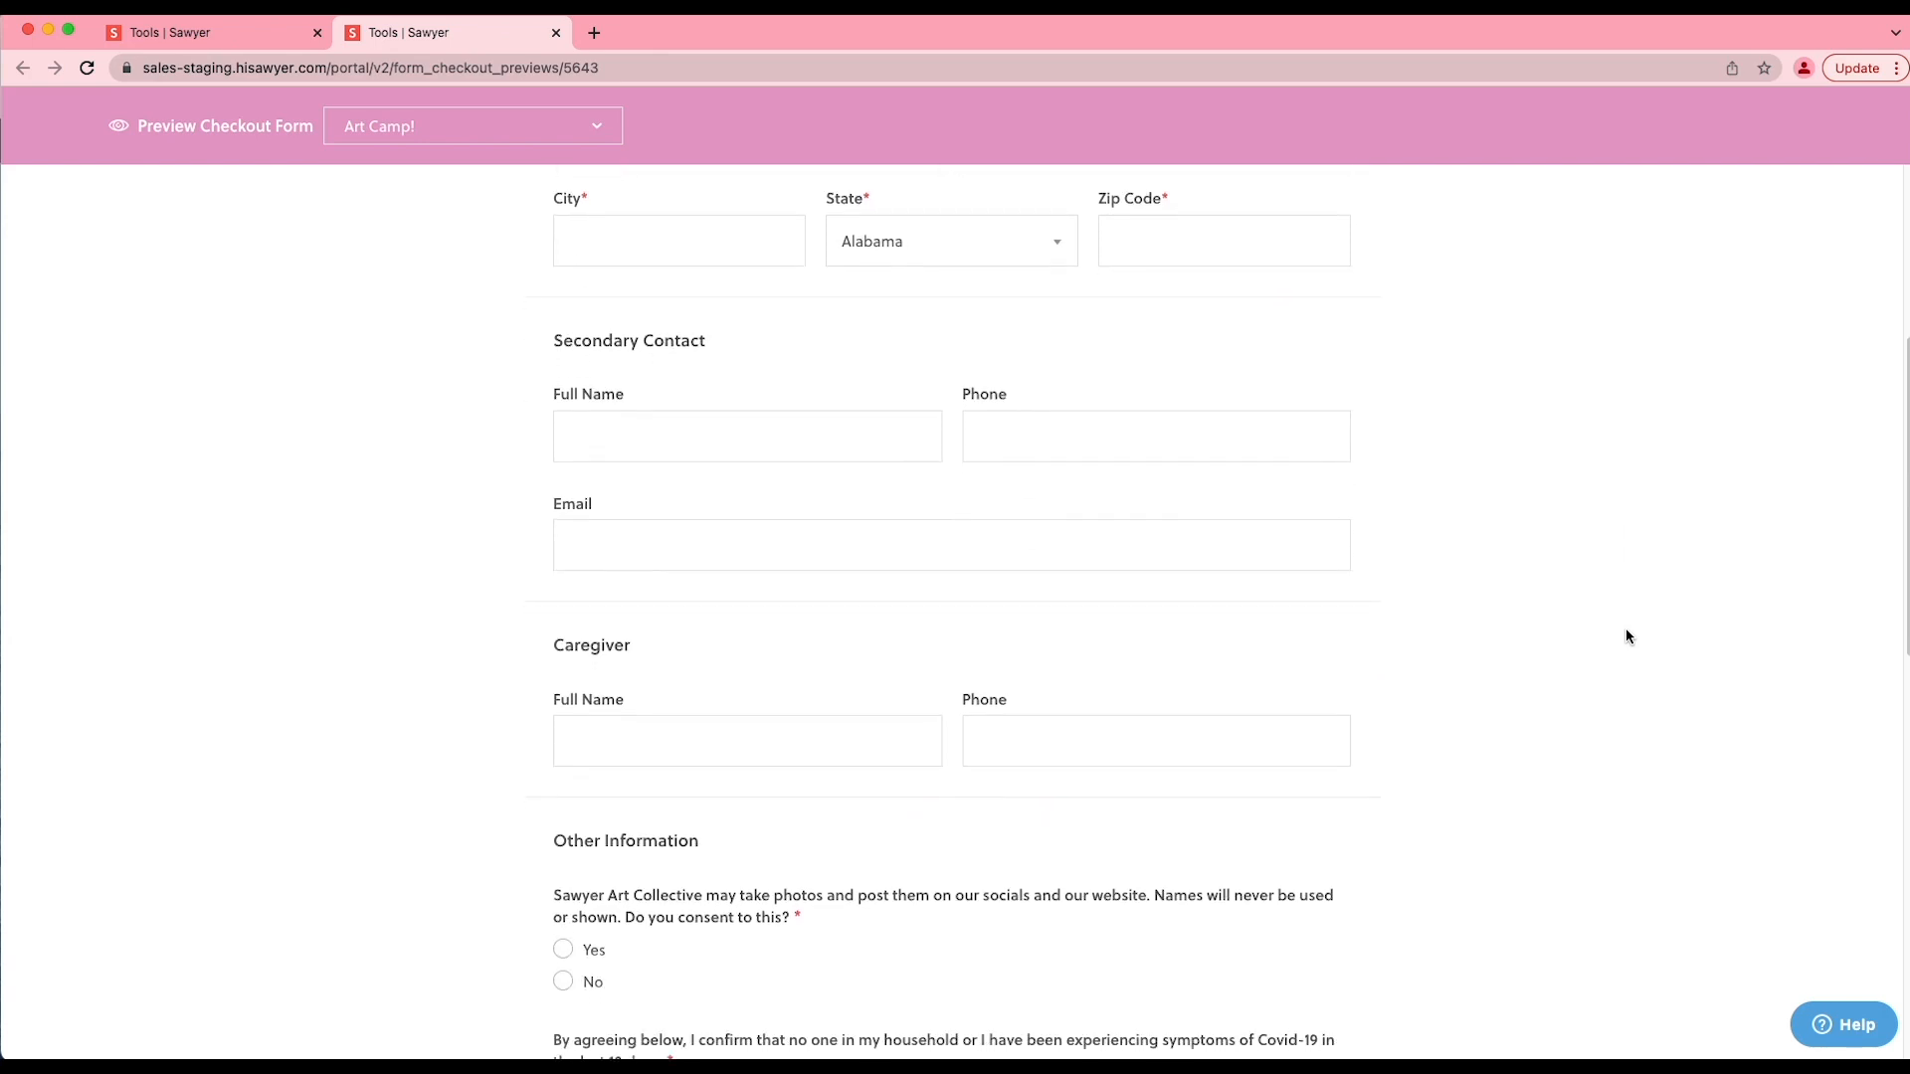
scroll(1626, 630, down, 5)
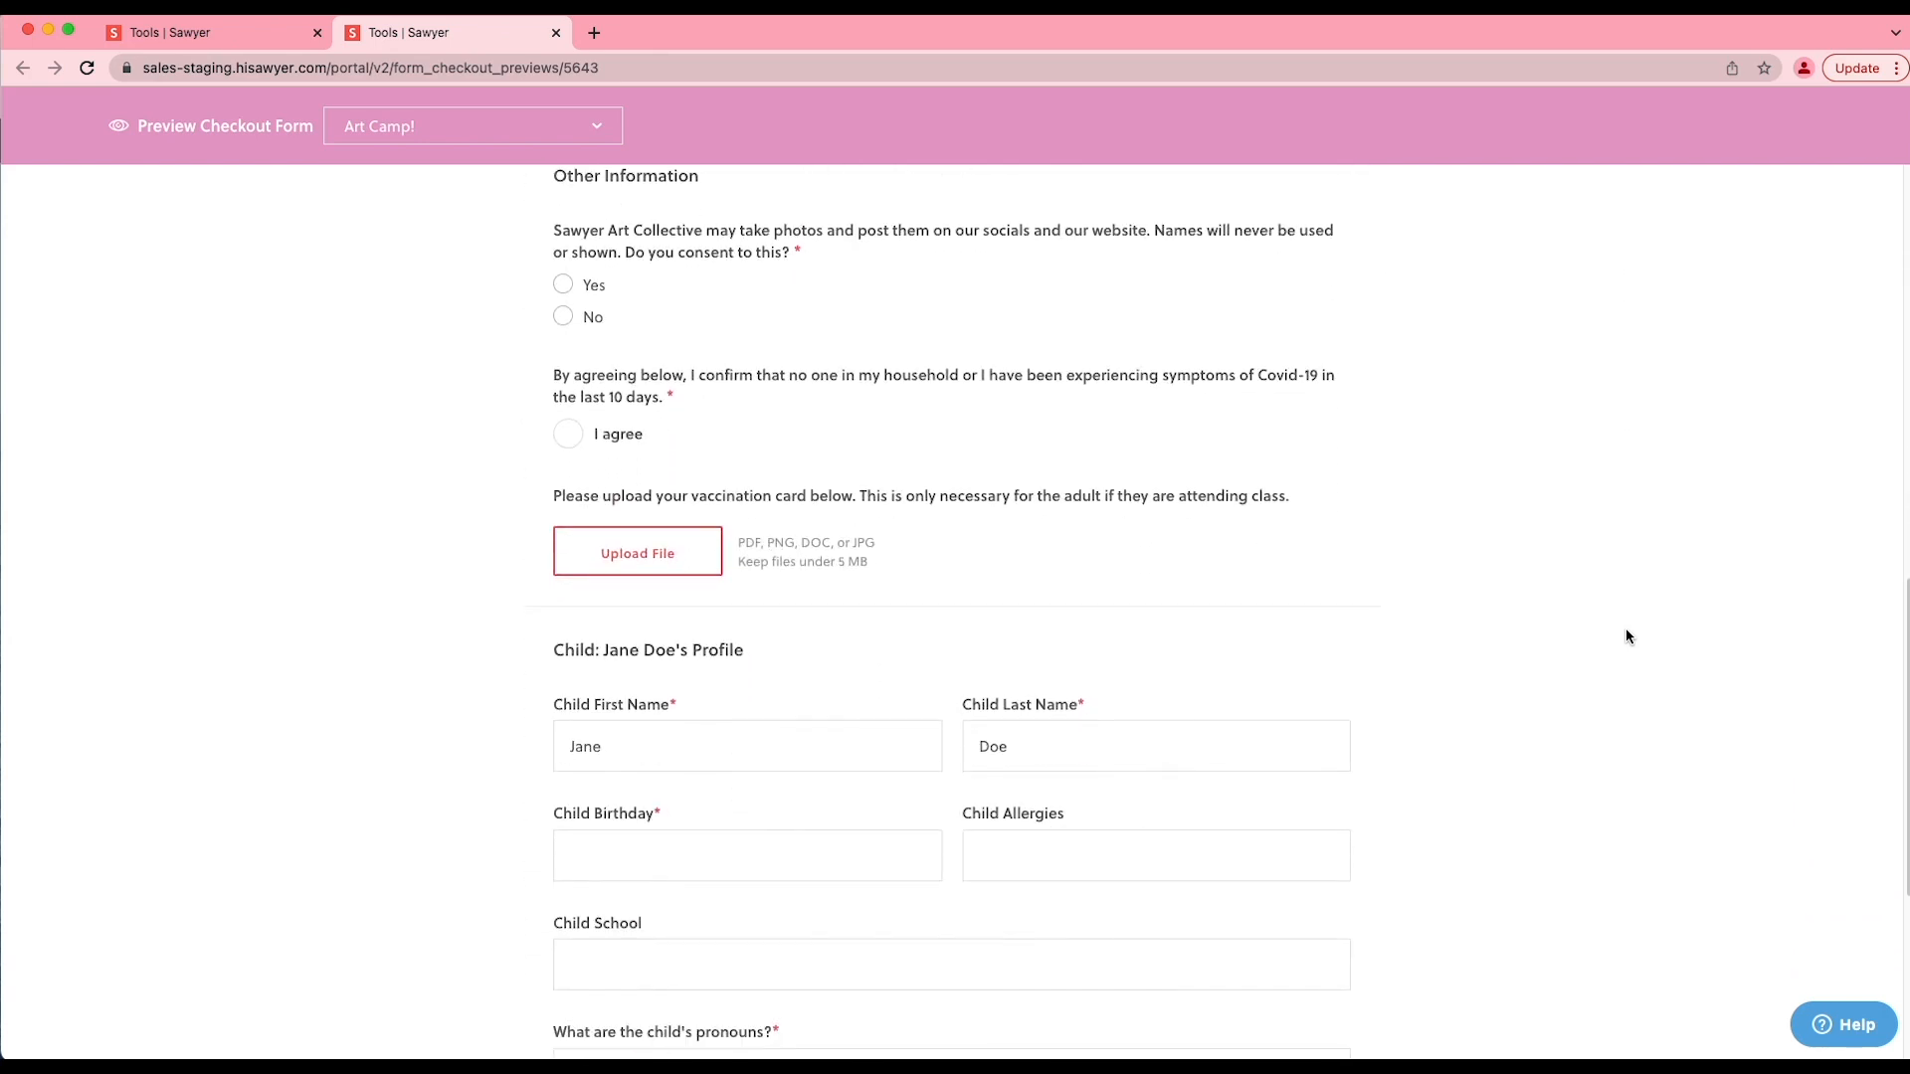
scroll(1625, 637, down, 2)
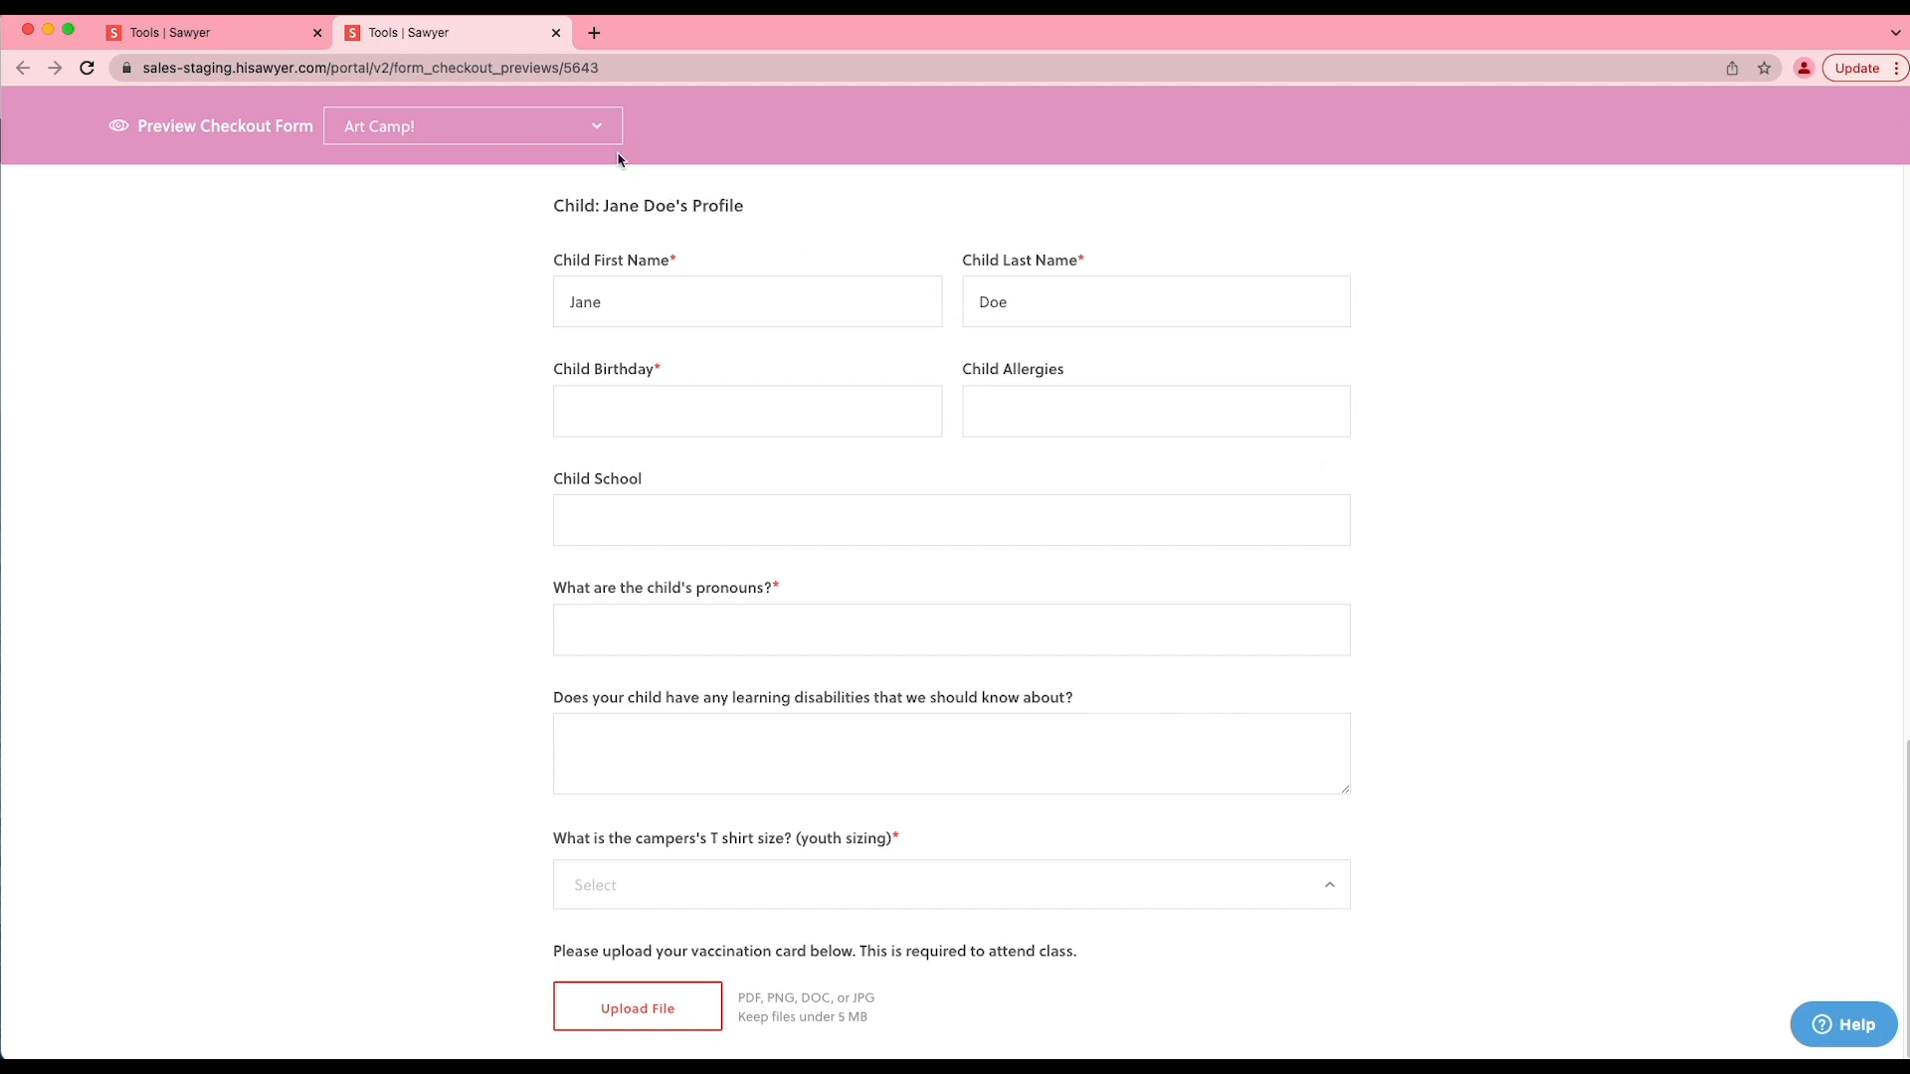
click(598, 130)
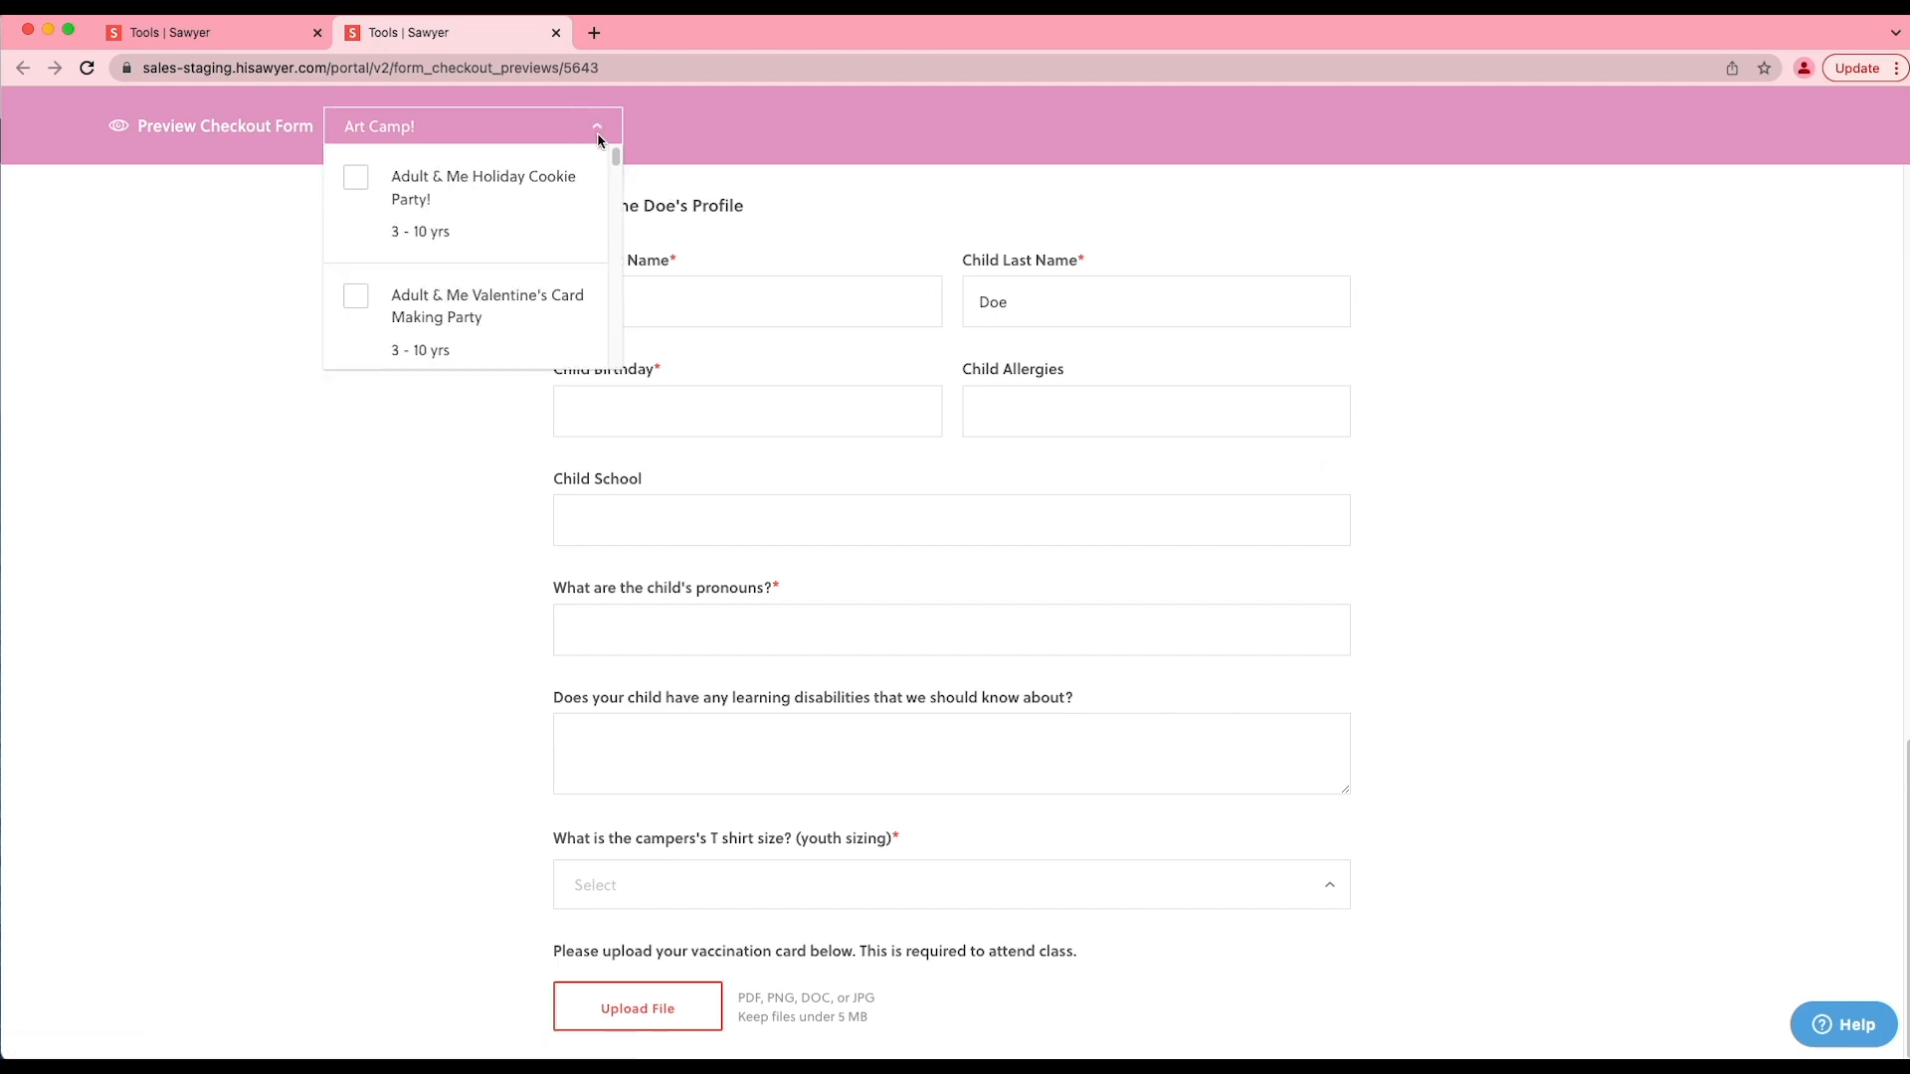
click(238, 229)
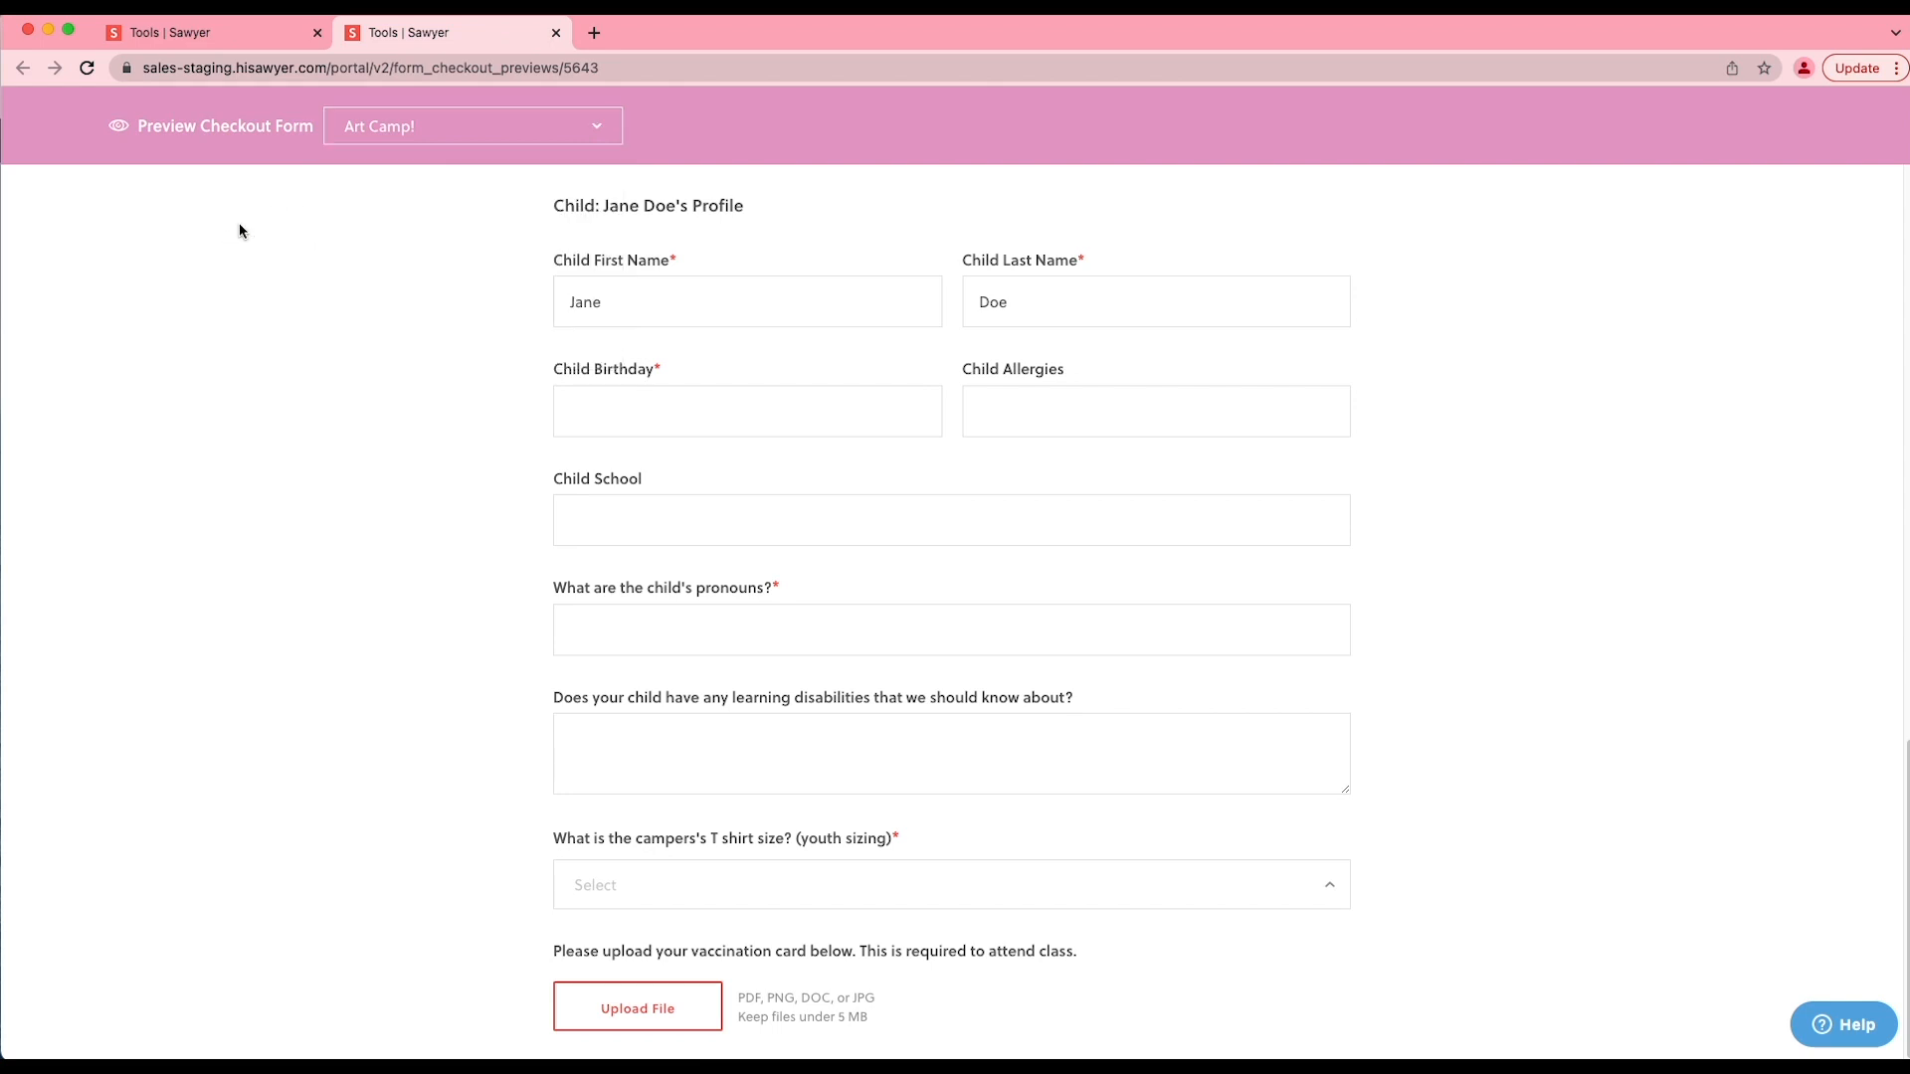